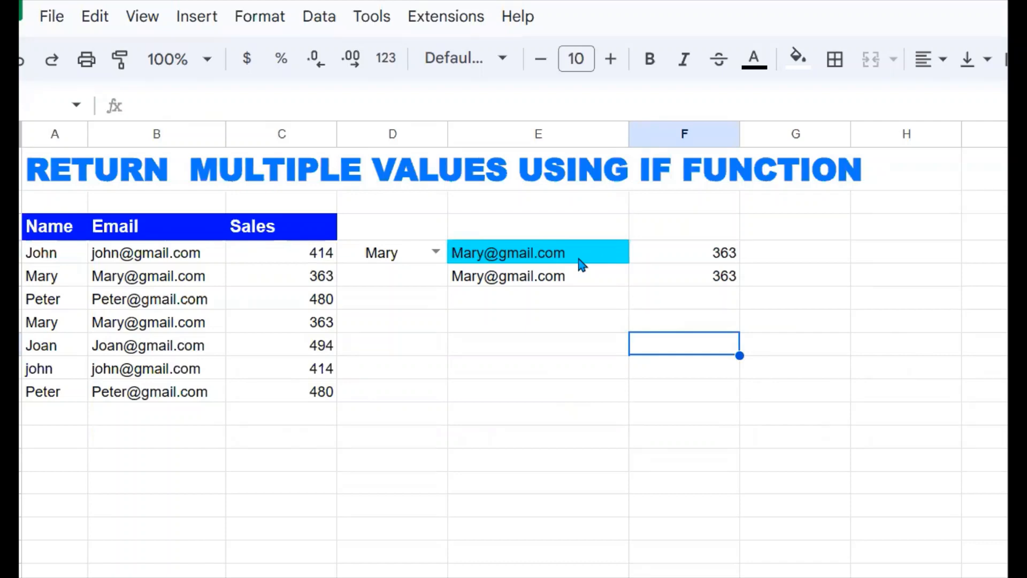
# Clear the existing formula from cell E4
pyautogui.click(542, 251)
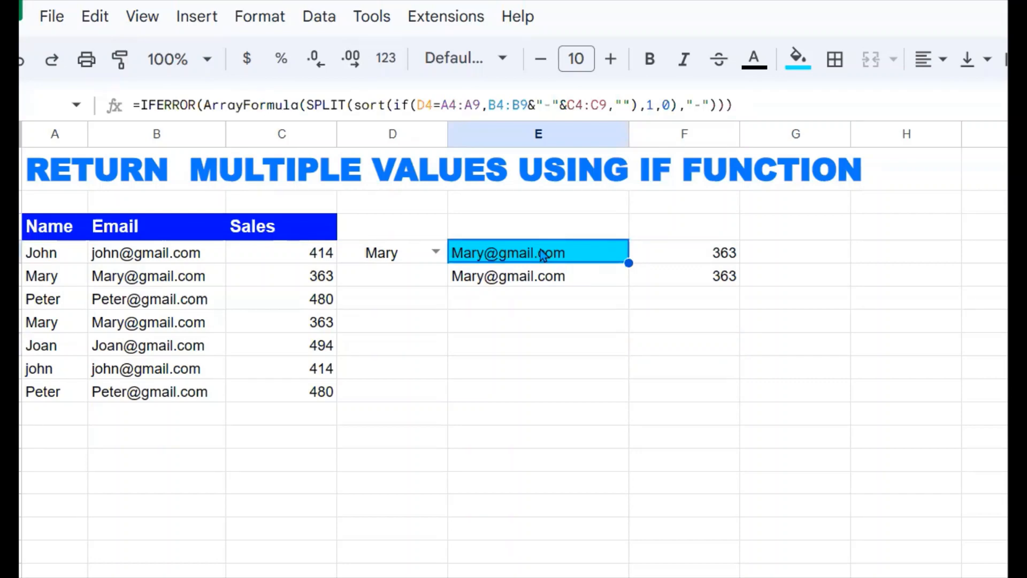
pyautogui.press('Delete')
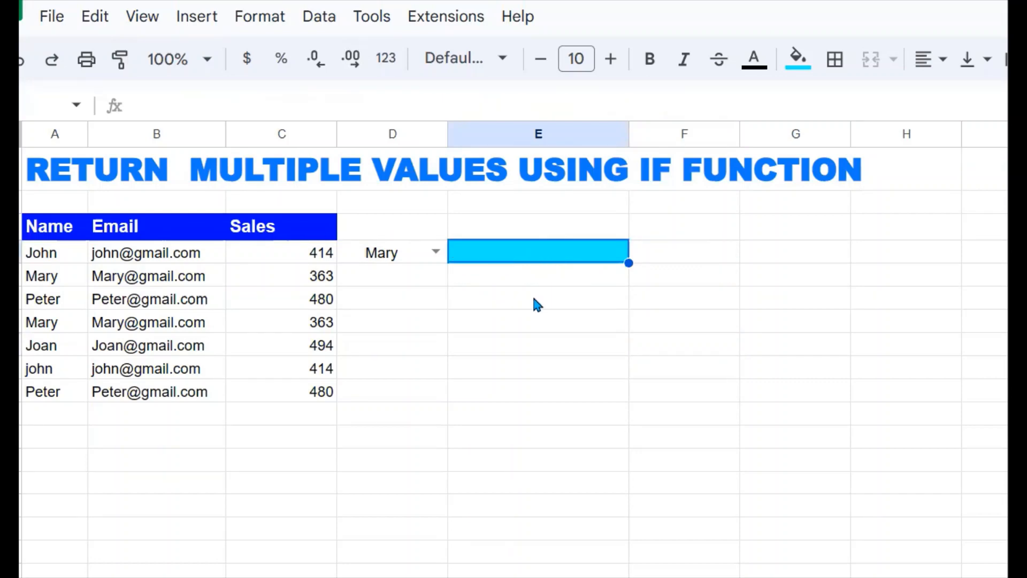
pyautogui.click(410, 260)
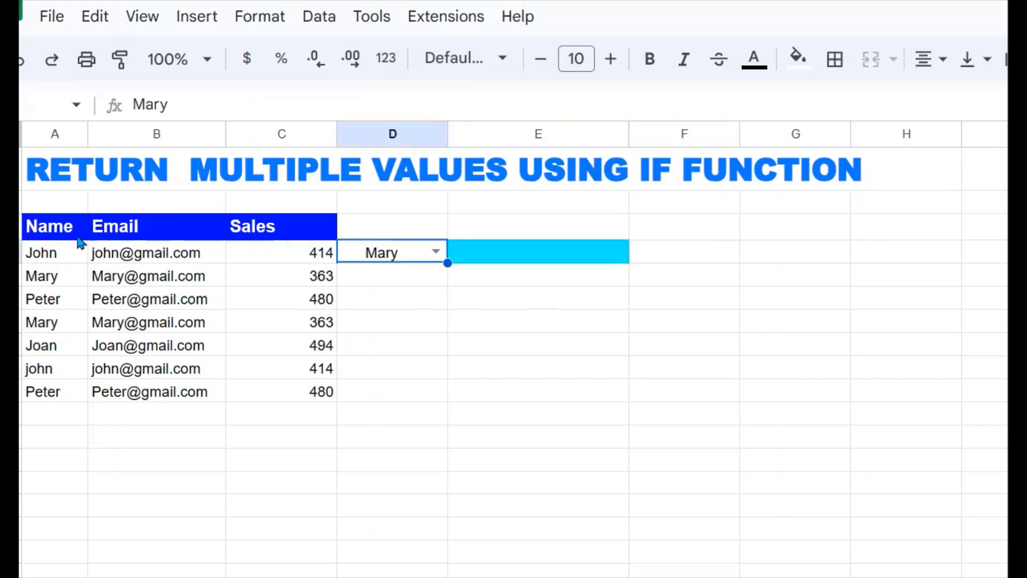
pyautogui.moveTo(43, 278); pyautogui.dragTo(59, 395)
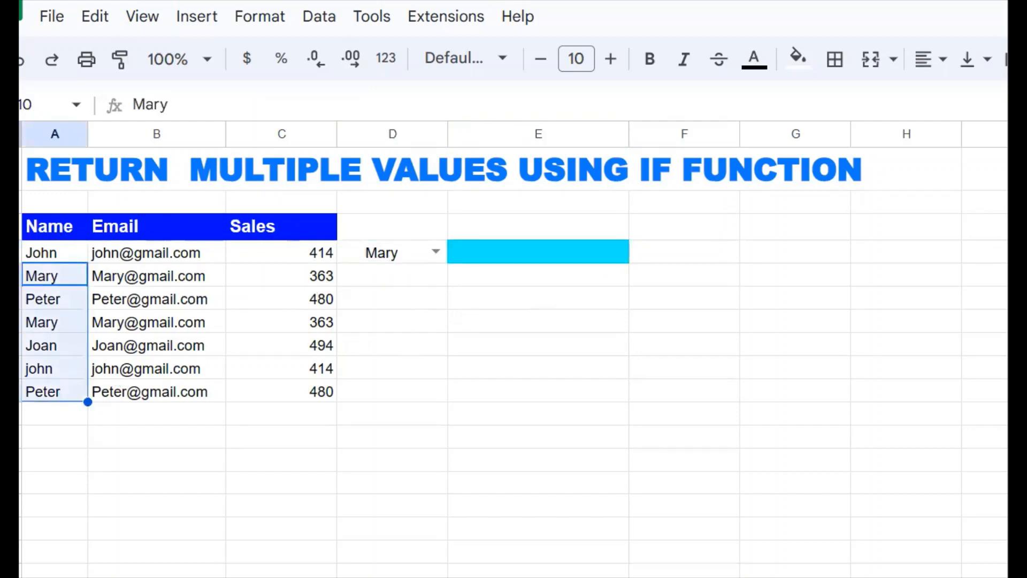
pyautogui.click(171, 279)
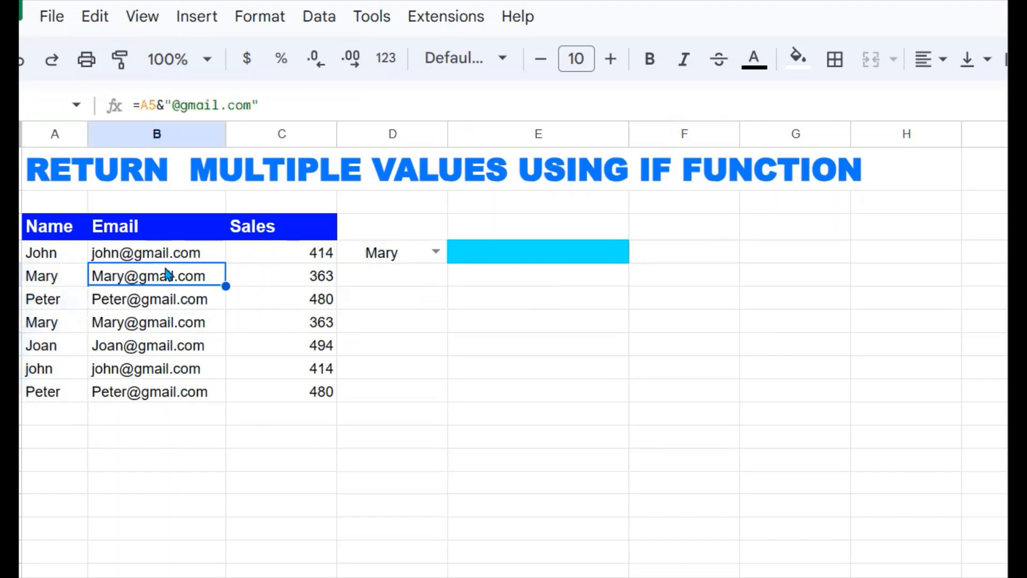
pyautogui.click(329, 283)
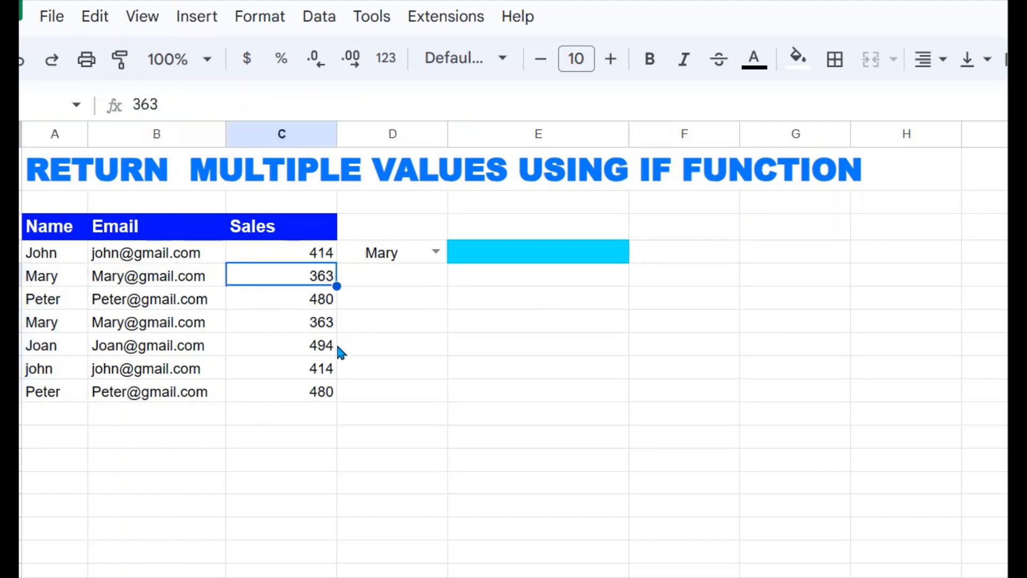
pyautogui.click(585, 255)
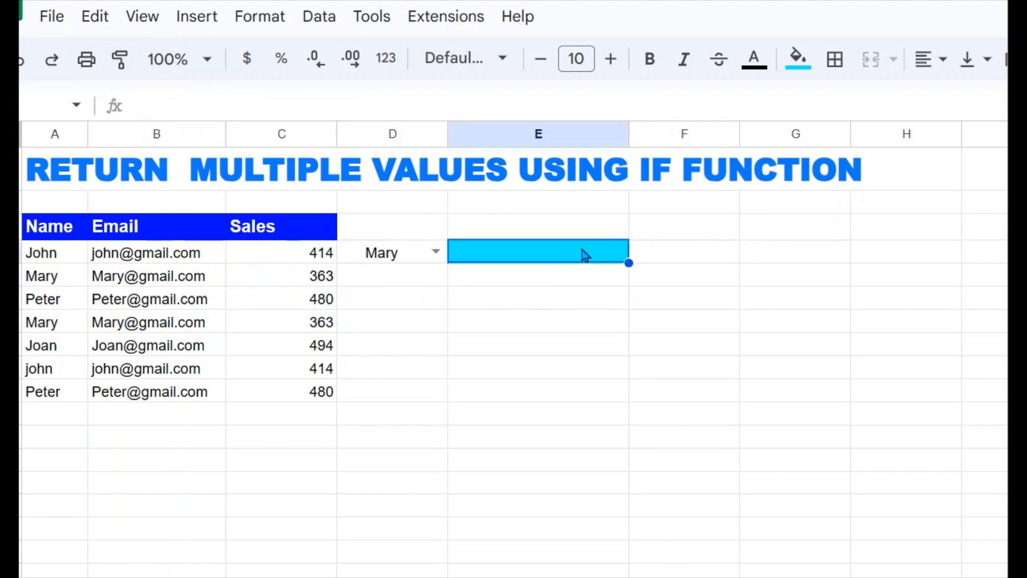
pyautogui.write('=IF')
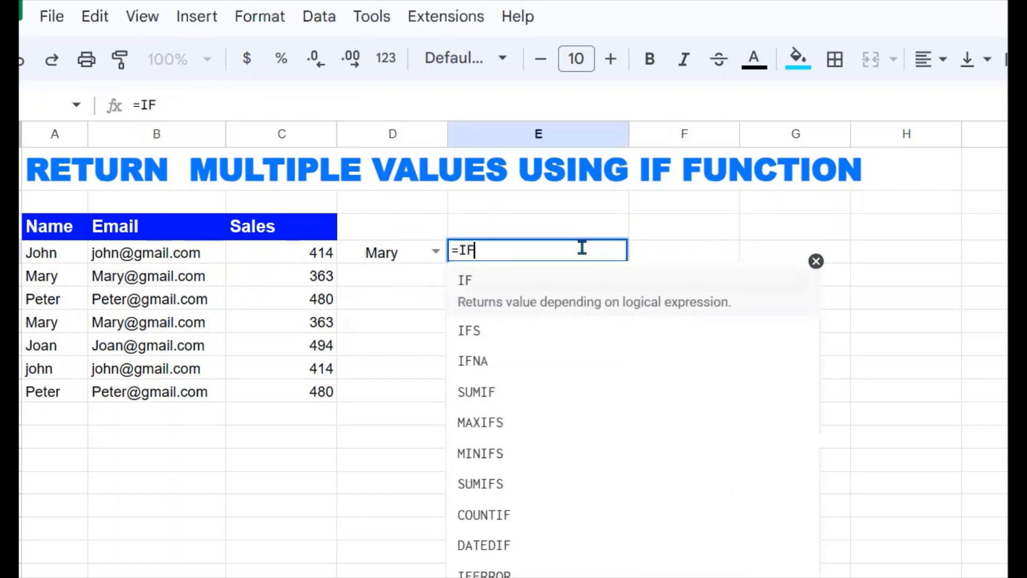
pyautogui.write('(')
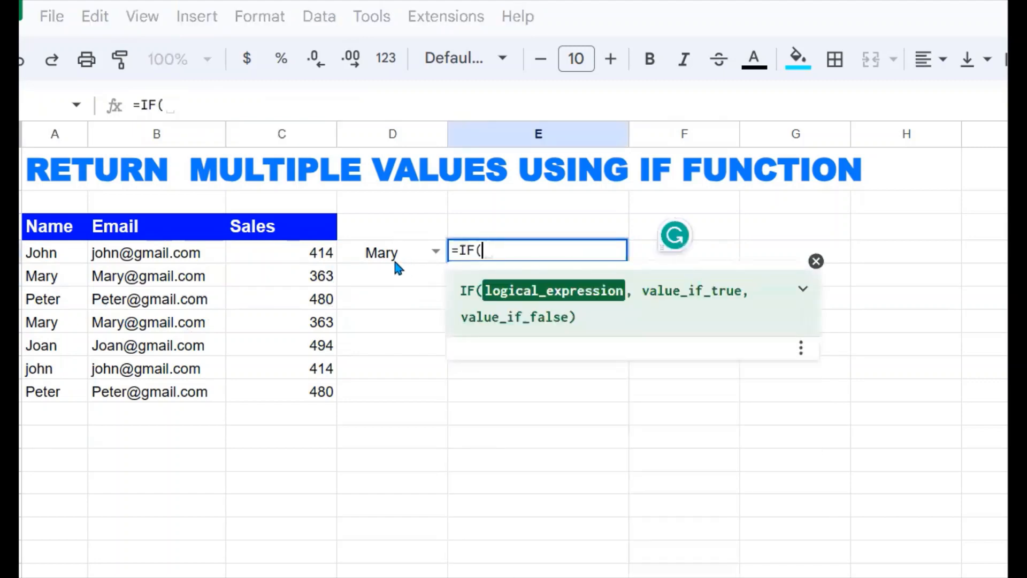
pyautogui.click(395, 262)
pyautogui.write(',')
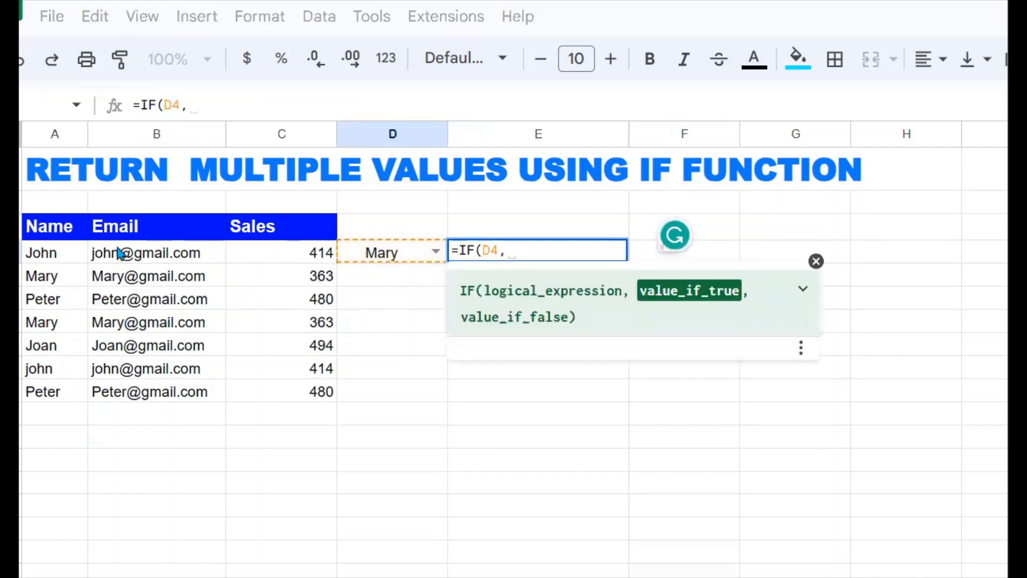
pyautogui.moveTo(53, 261); pyautogui.dragTo(46, 397)
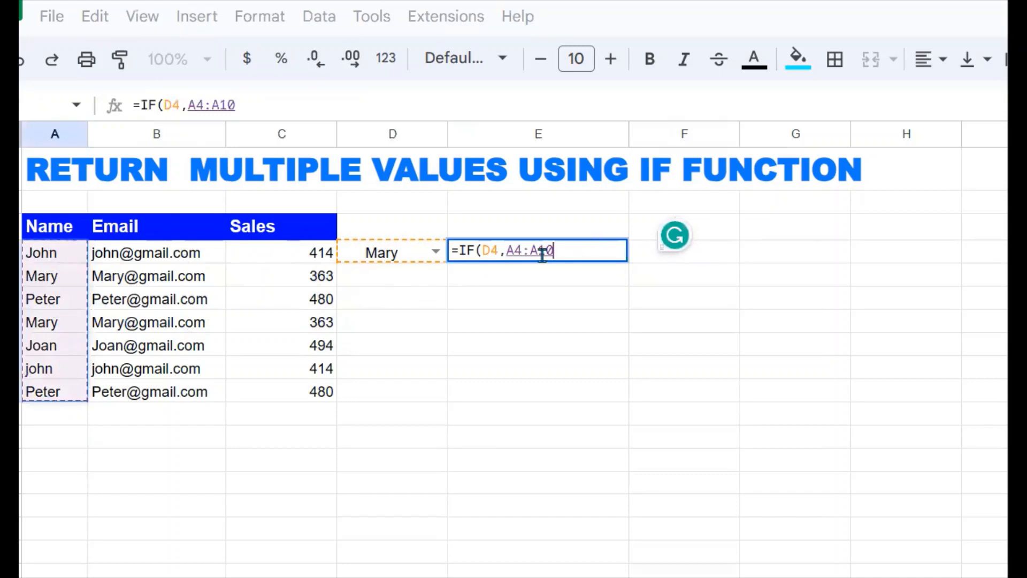
pyautogui.click(508, 252)
pyautogui.press('BackSpace')
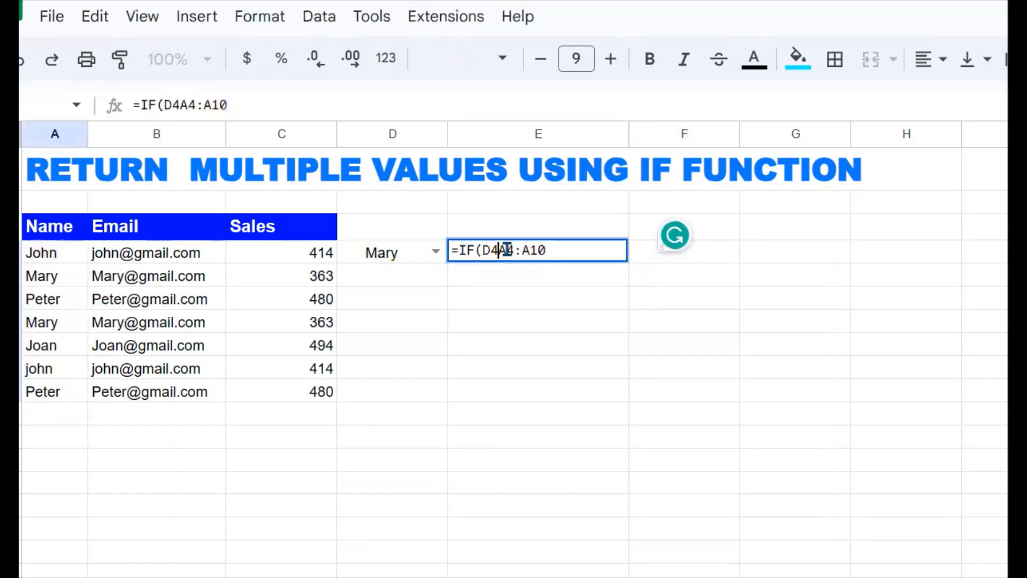
pyautogui.press('BackSpace')
pyautogui.press('BackSpace')
pyautogui.press('BackSpace')
pyautogui.press('BackSpace')
pyautogui.press('BackSpace')
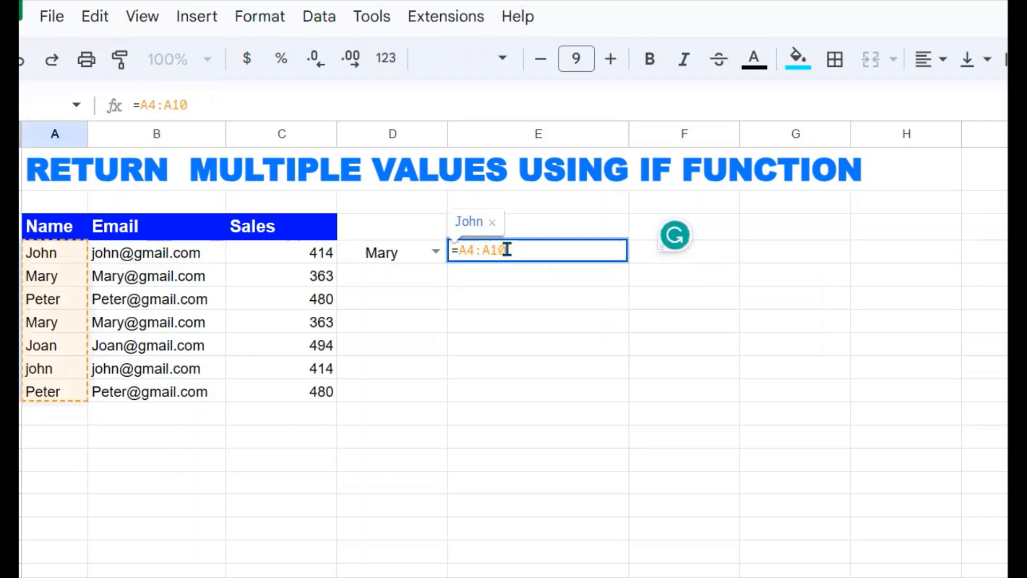
pyautogui.click(523, 248)
pyautogui.press('BackSpace')
pyautogui.press('BackSpace')
pyautogui.press('BackSpace')
pyautogui.press('BackSpace')
pyautogui.press('BackSpace')
pyautogui.press('BackSpace')
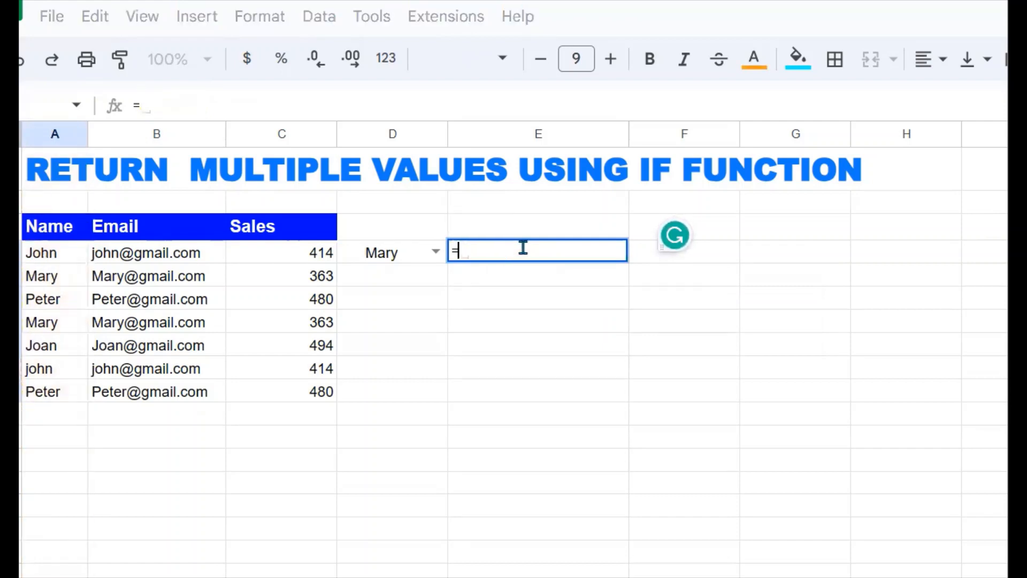
# Enter =D4=A4:A10 in E4 to compare the selected name with the Name column
pyautogui.click(404, 248)
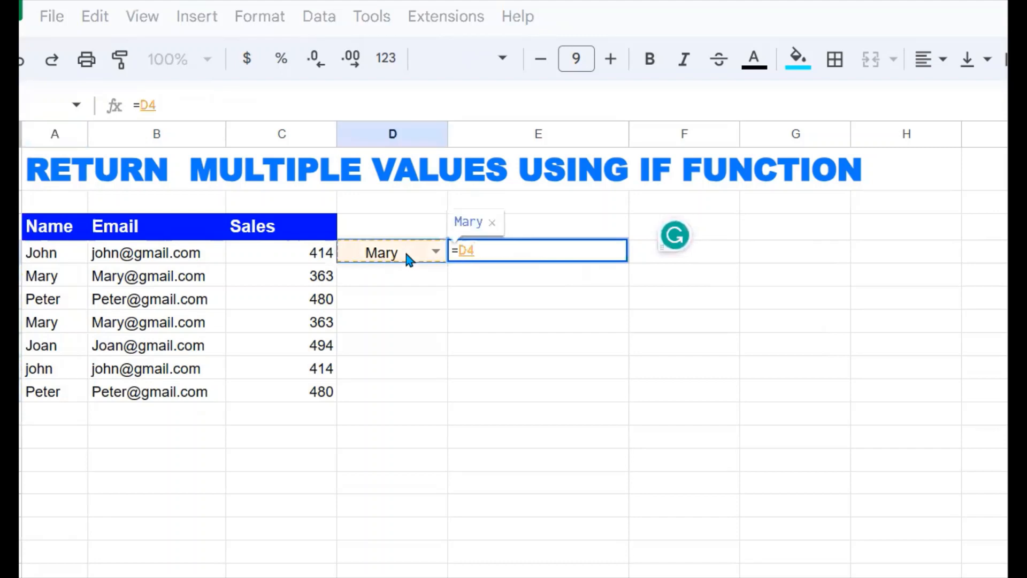
pyautogui.write('=')
pyautogui.moveTo(67, 253); pyautogui.dragTo(62, 397)
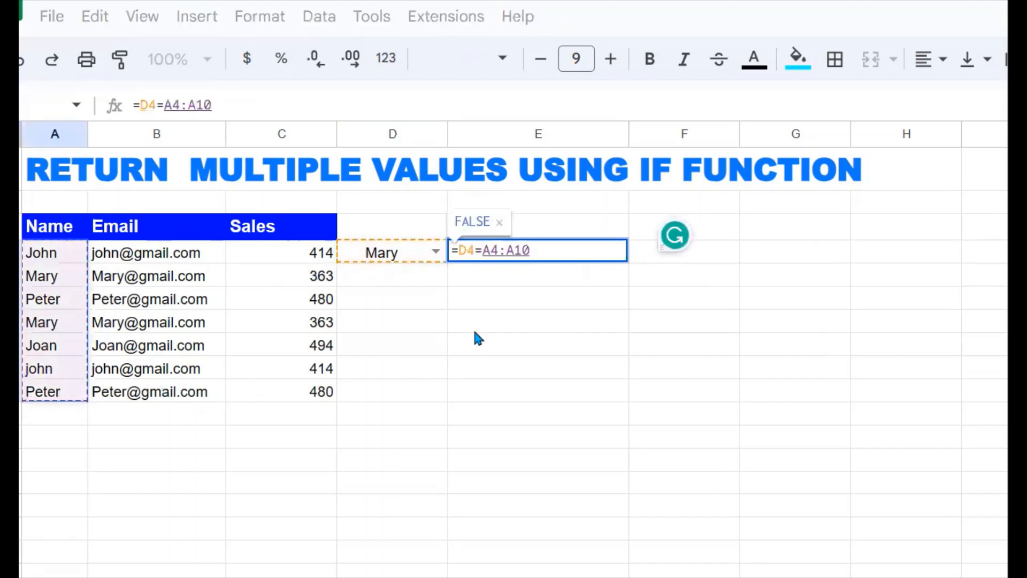
pyautogui.press('Return')
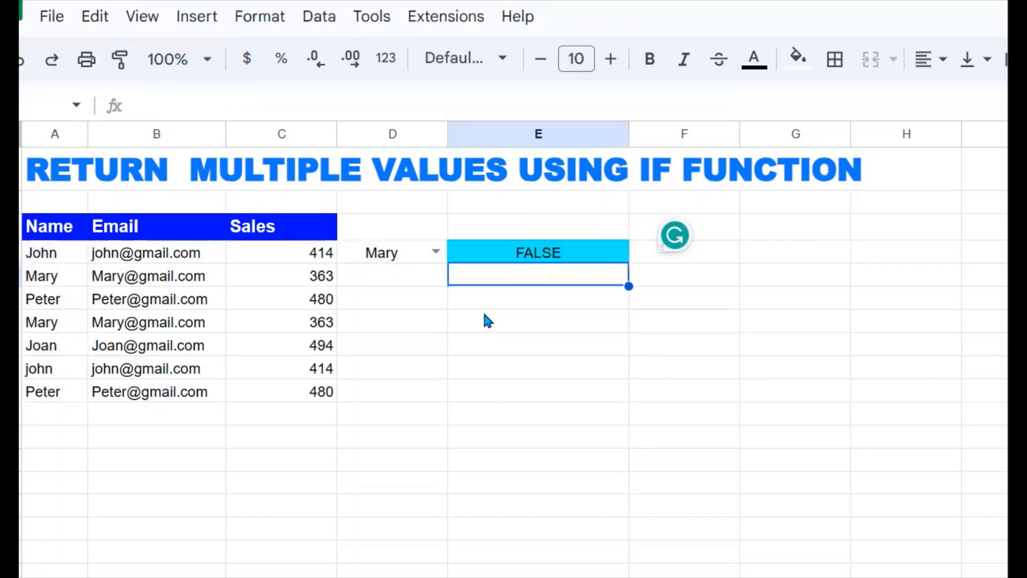
# Wrap the comparison in E4 in ArrayFormula so it evaluates every row of A4:A10
pyautogui.click(600, 258)
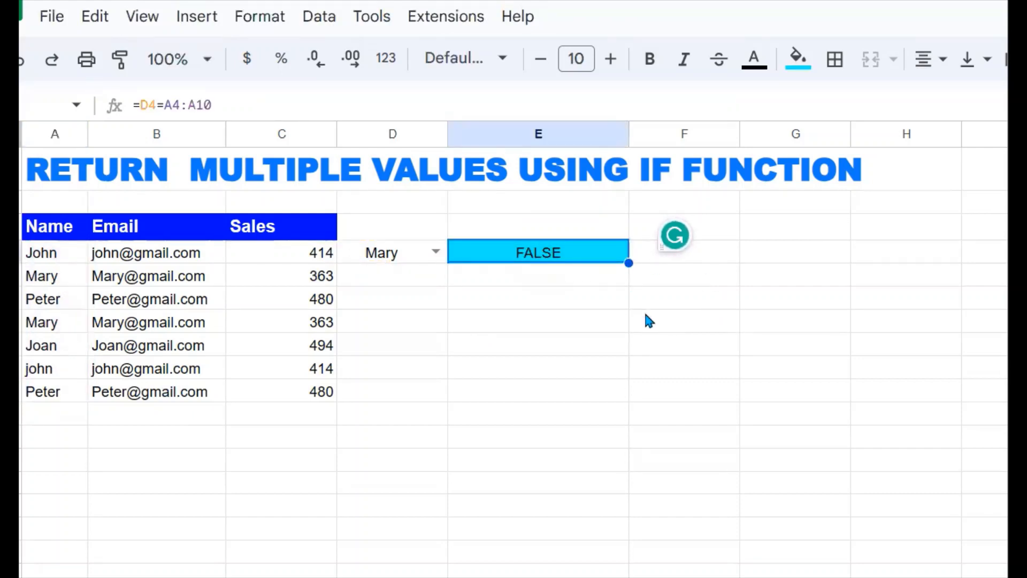
pyautogui.click(138, 105)
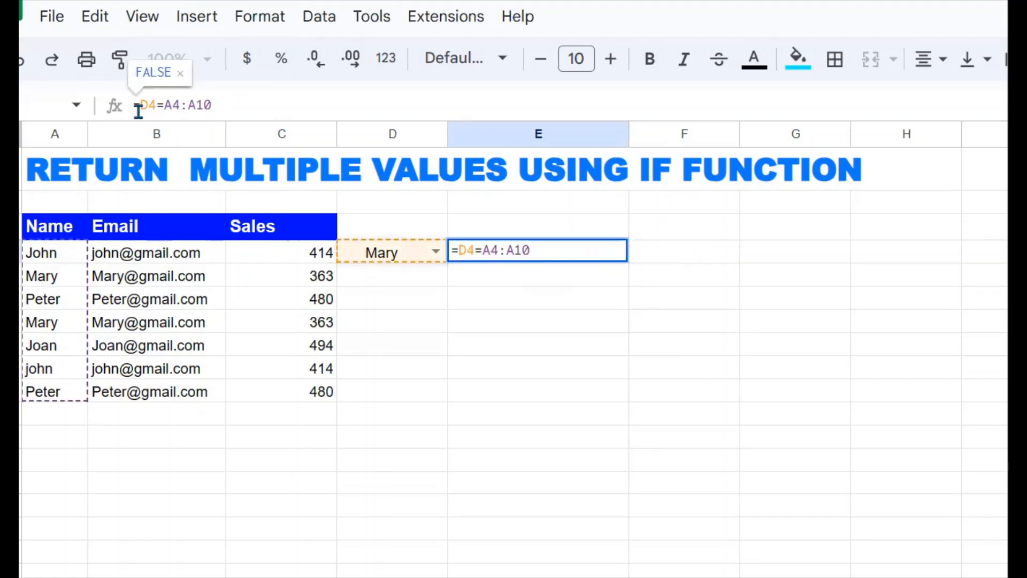
pyautogui.hotkey('ctrl', 'shift', 'Return')
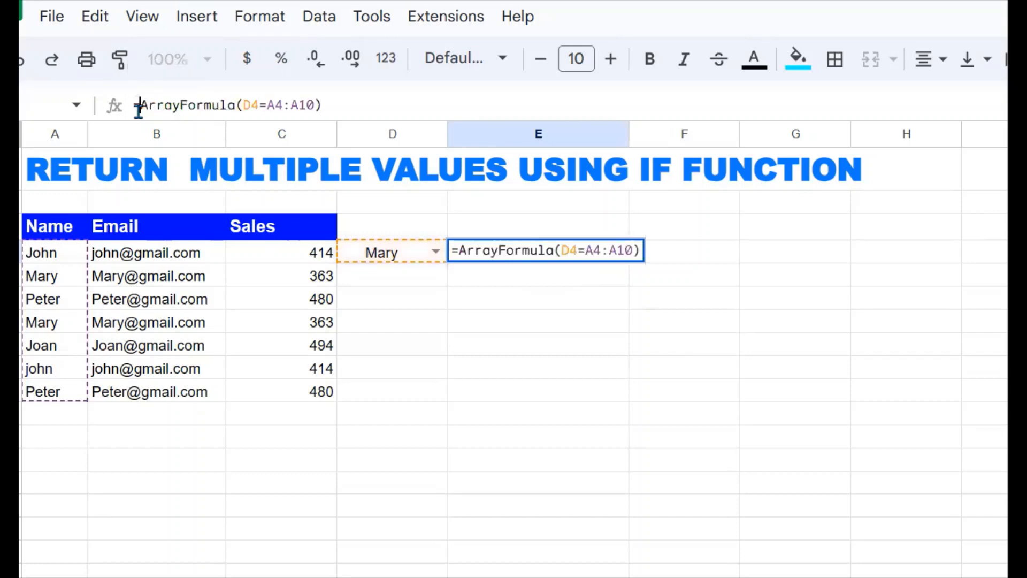
pyautogui.press('Return')
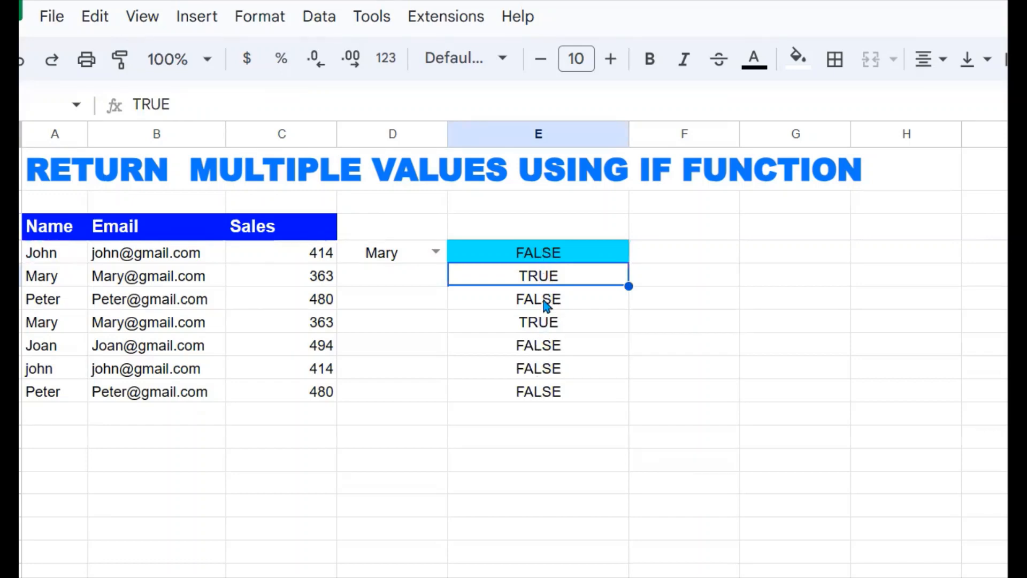
# Compare the logical results in column E with the names in column A and the selected name in D4
pyautogui.click(540, 257)
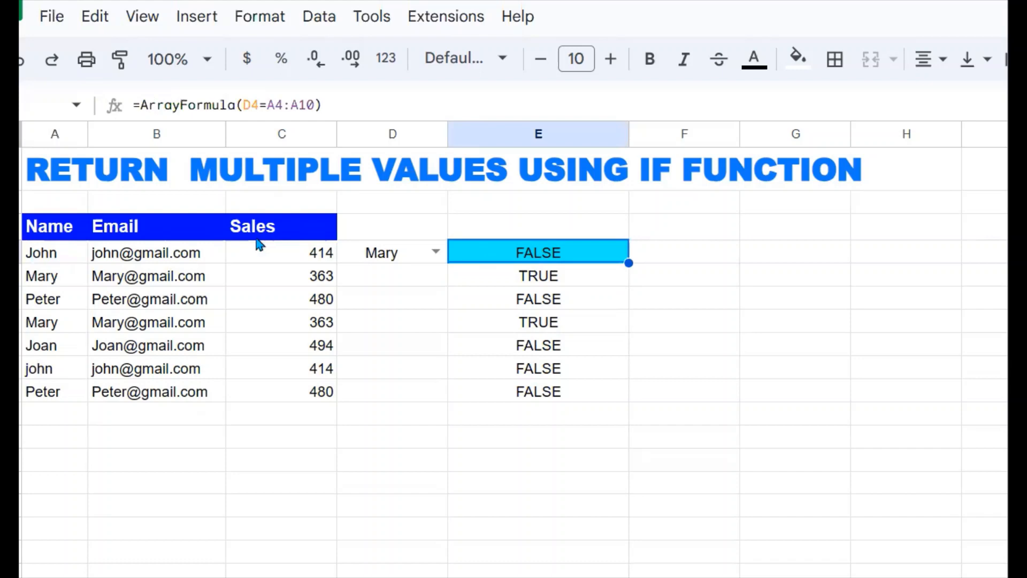
pyautogui.click(46, 254)
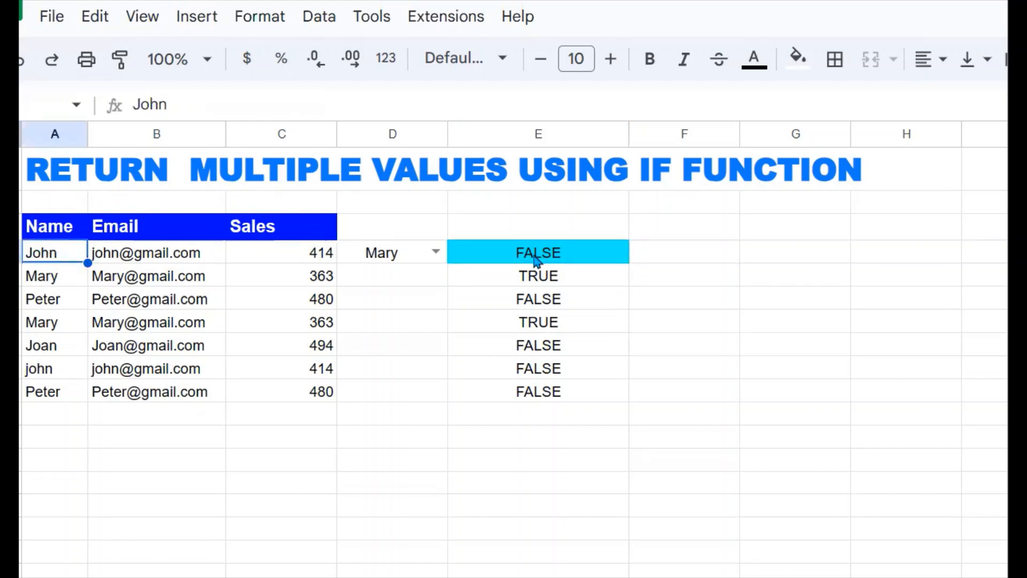
pyautogui.click(552, 261)
pyautogui.click(63, 277)
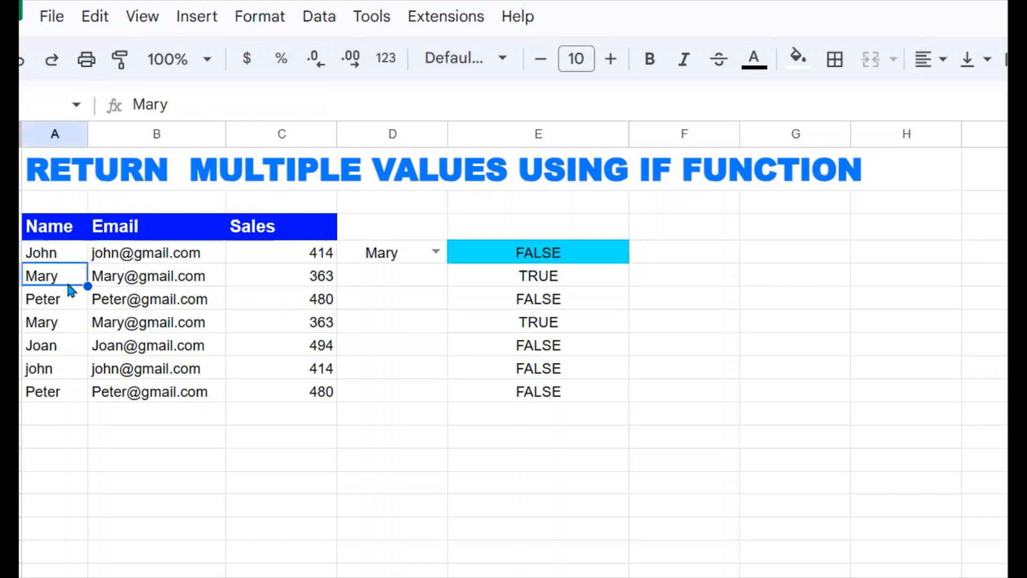
pyautogui.click(568, 278)
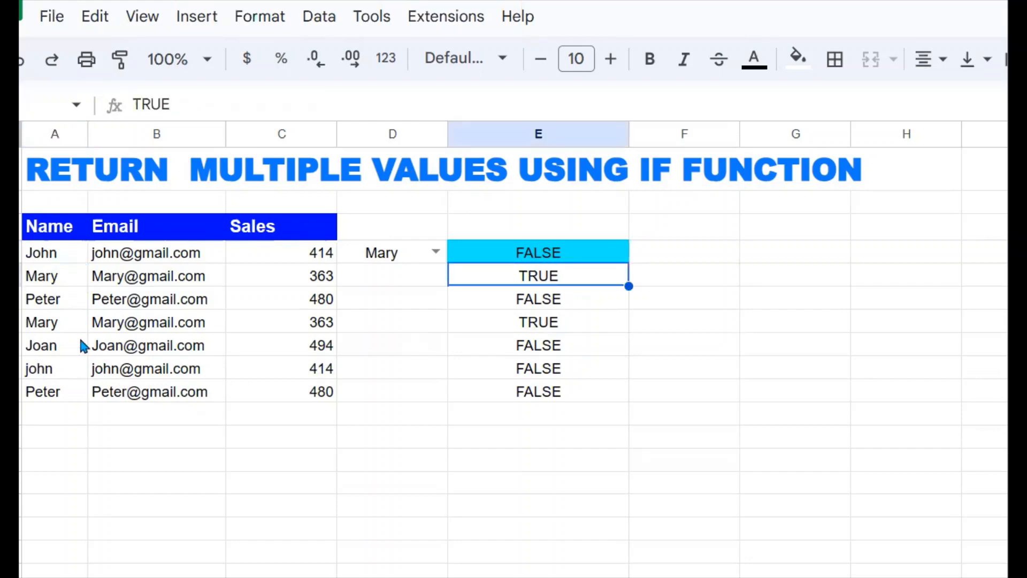
pyautogui.click(52, 327)
pyautogui.click(551, 327)
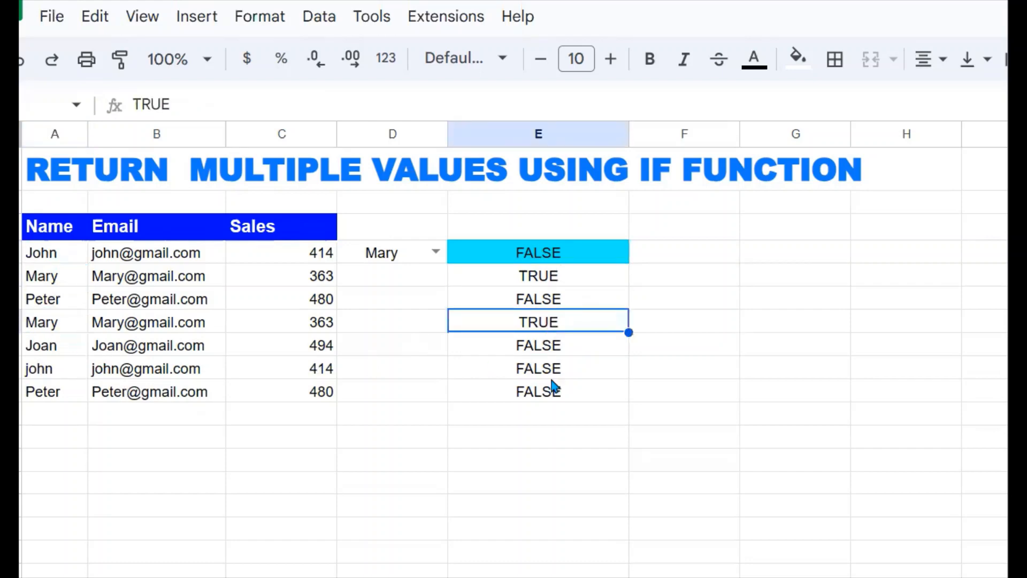
pyautogui.click(38, 324)
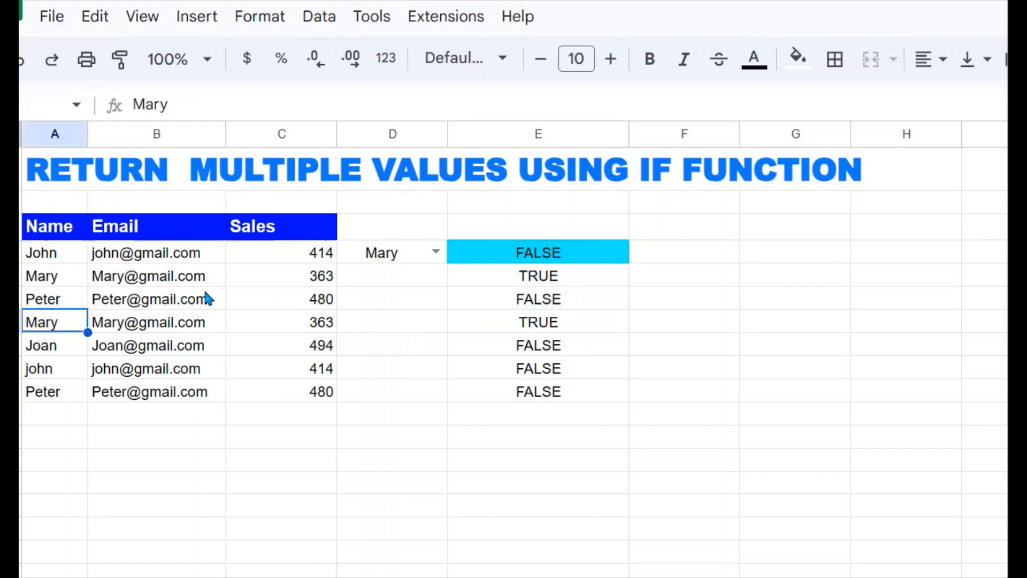
pyautogui.click(383, 259)
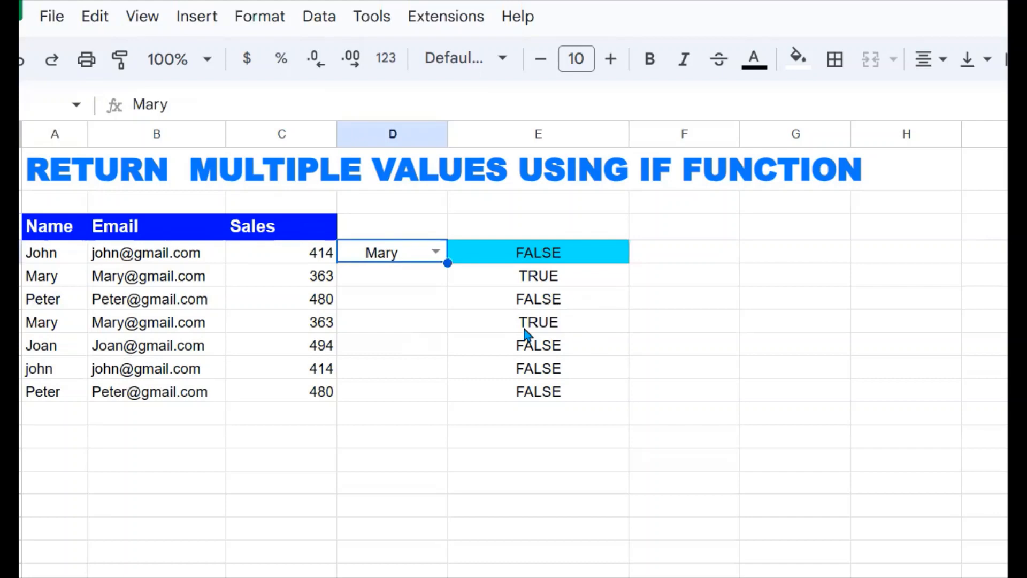
# Remove the ArrayFormula function name and its opening parenthesis from the formula in E4
pyautogui.click(572, 255)
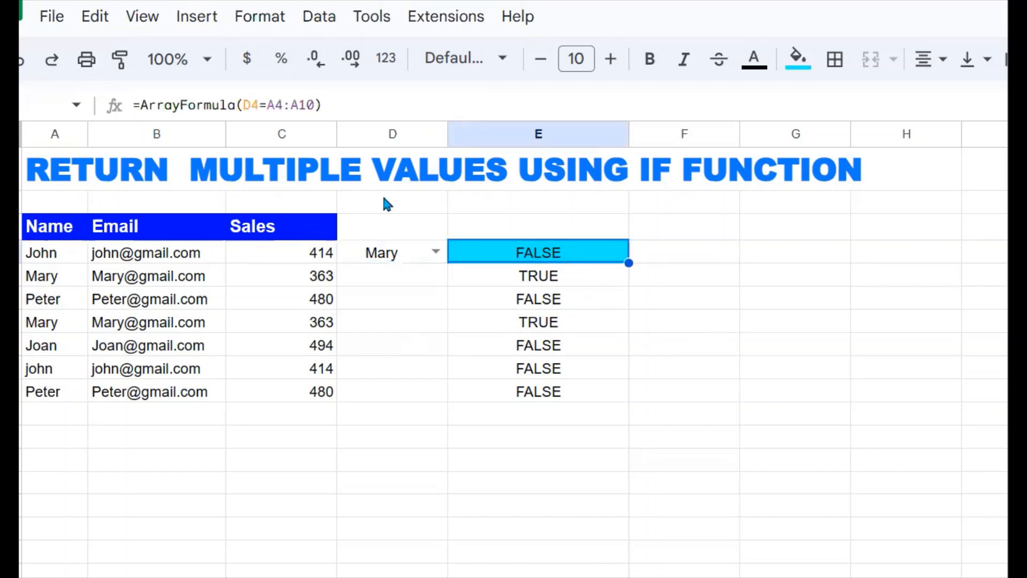
pyautogui.click(242, 105)
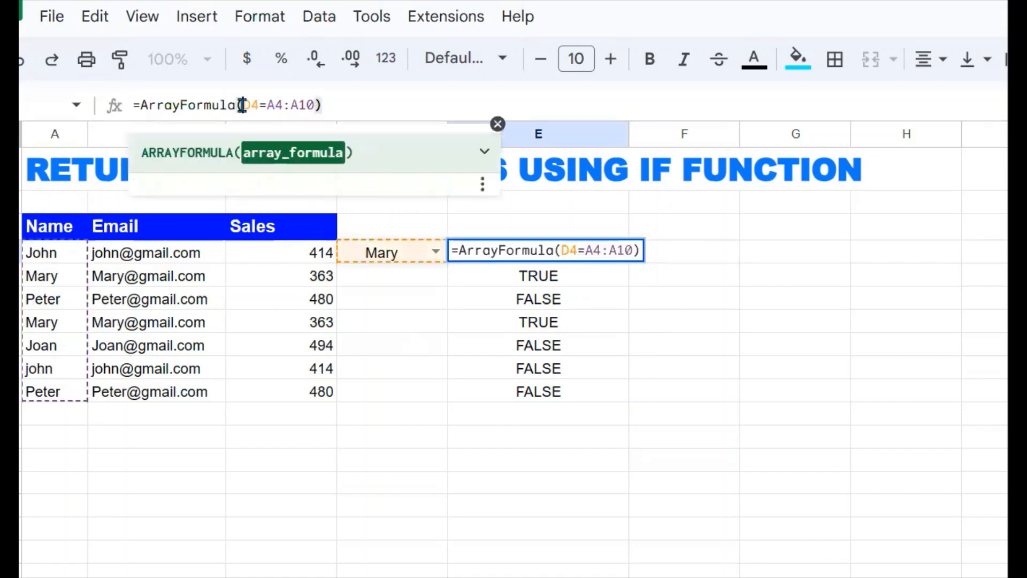
pyautogui.press('BackSpace')
pyautogui.press('BackSpace')
pyautogui.press('BackSpace')
pyautogui.press('BackSpace')
pyautogui.press('BackSpace')
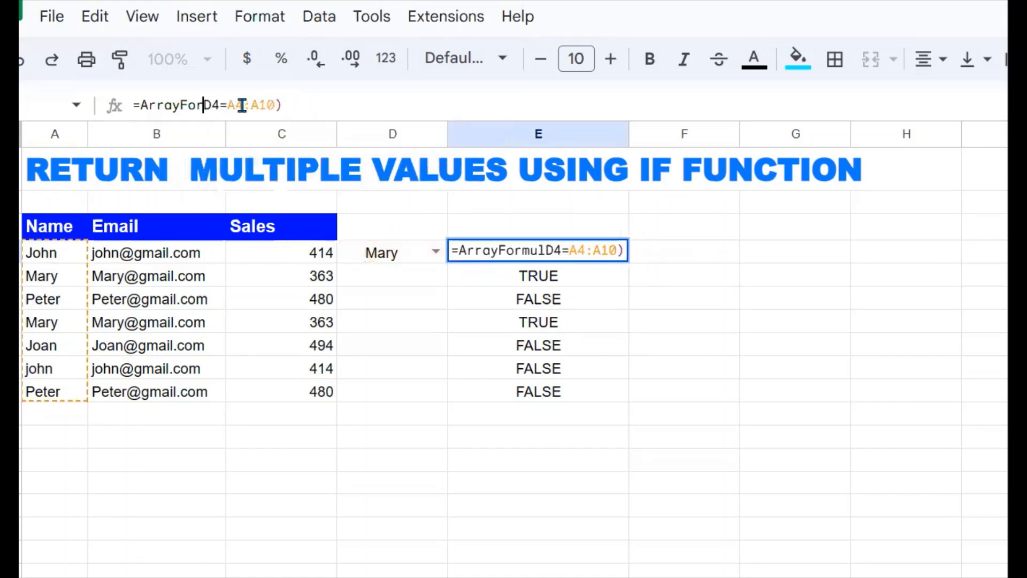
pyautogui.press('BackSpace')
pyautogui.press('BackSpace')
pyautogui.press('BackSpace')
pyautogui.press('BackSpace')
pyautogui.press('BackSpace')
pyautogui.press('BackSpace')
pyautogui.press('BackSpace')
pyautogui.press('BackSpace')
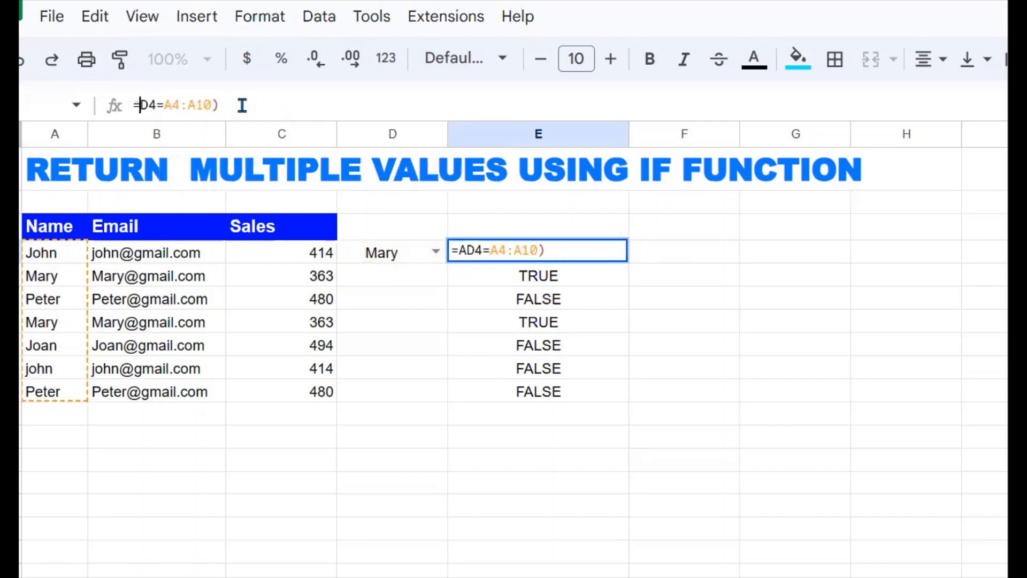
# Rebuild the comparison in E4 as =IF(D4=A4:A10,B4:B10,"") to return the email for matching names and blank otherwise
pyautogui.write('IF')
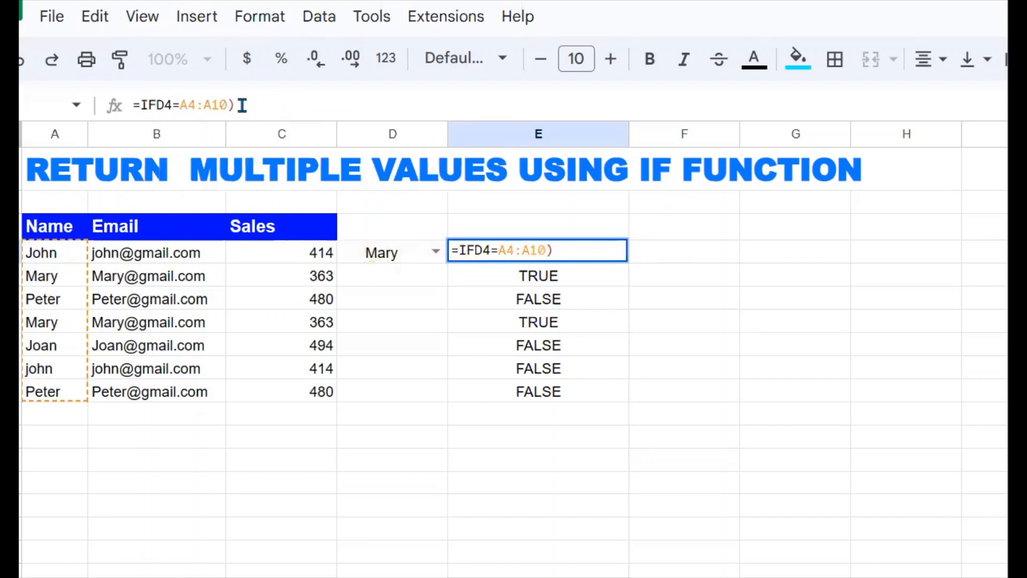
pyautogui.write('(')
pyautogui.click(263, 105)
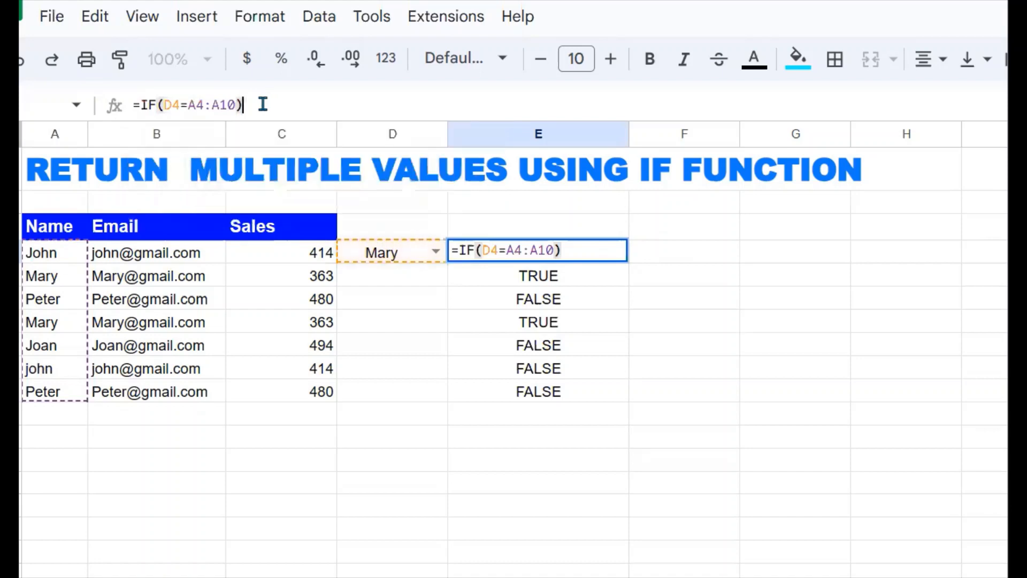
pyautogui.press('BackSpace')
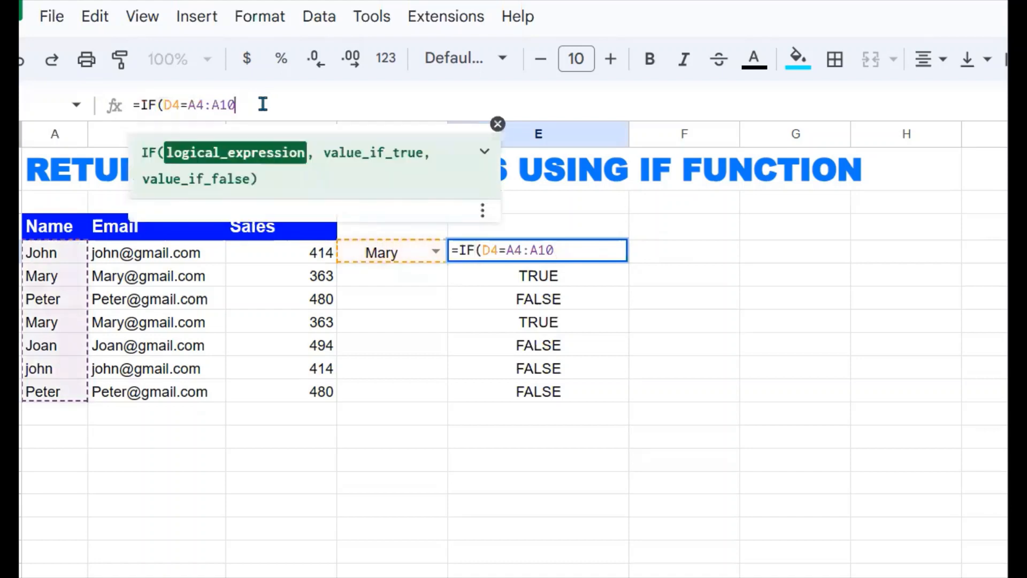
pyautogui.write(',')
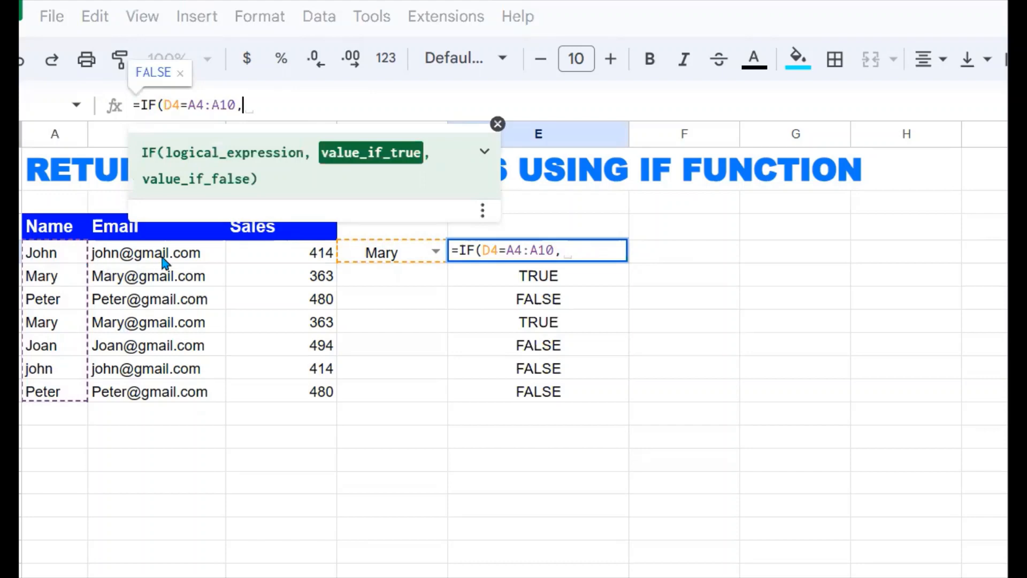
pyautogui.moveTo(162, 258); pyautogui.dragTo(171, 396)
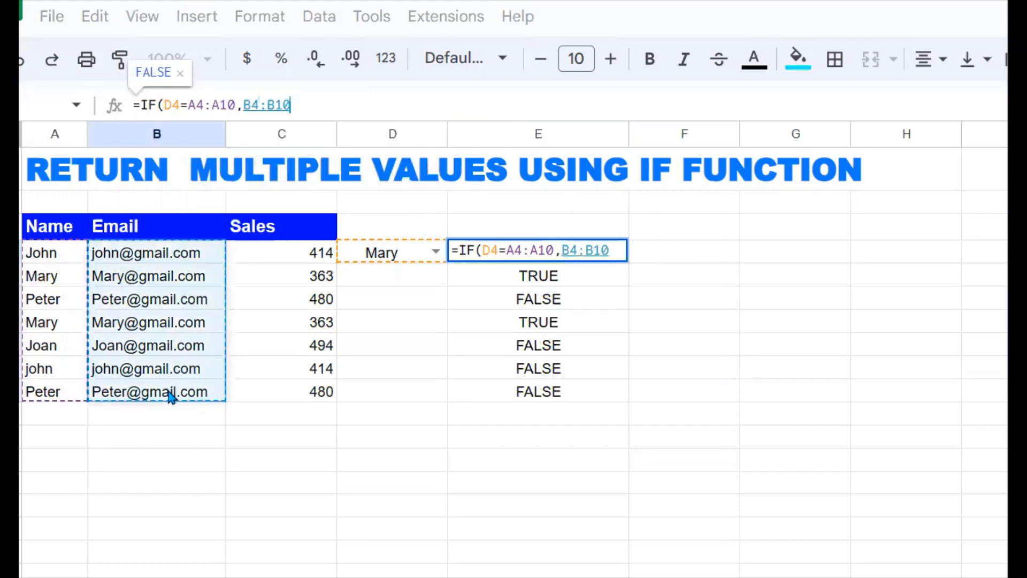
pyautogui.write(',')
pyautogui.write('"")')
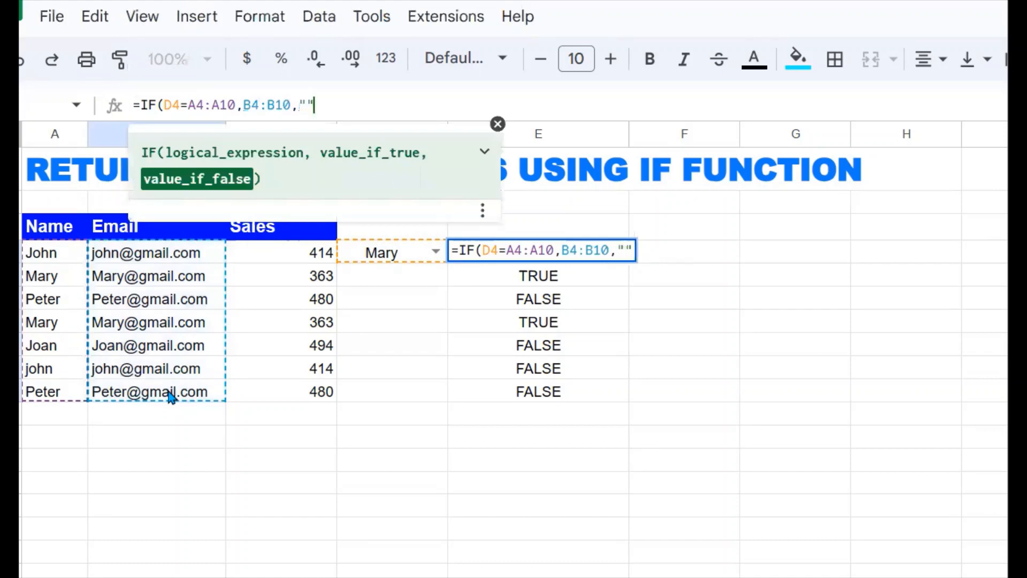
pyautogui.press('Return')
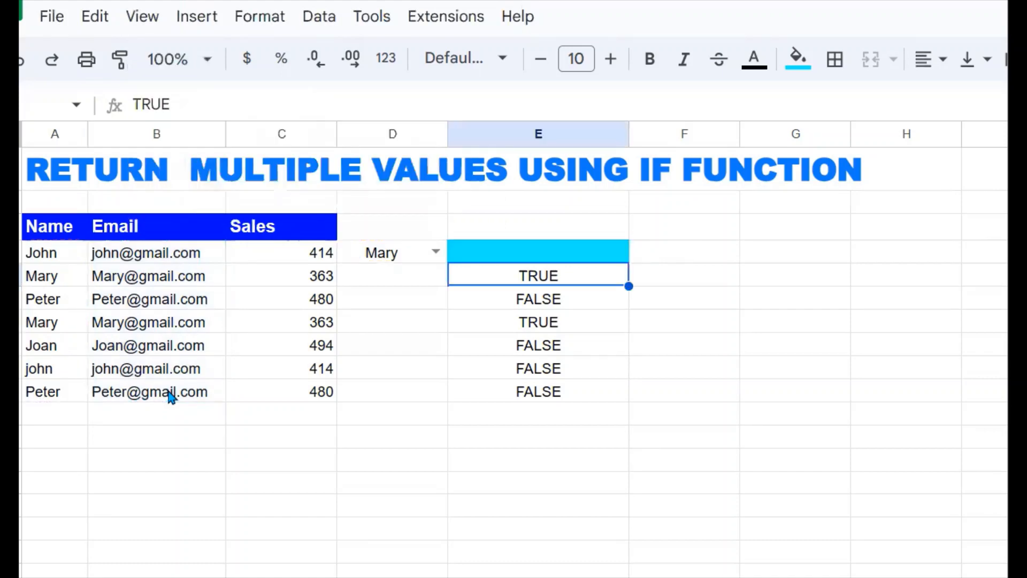
# Wrap the IF formula in E4 in ArrayFormula so it returns an email for every matching row
pyautogui.press('Up')
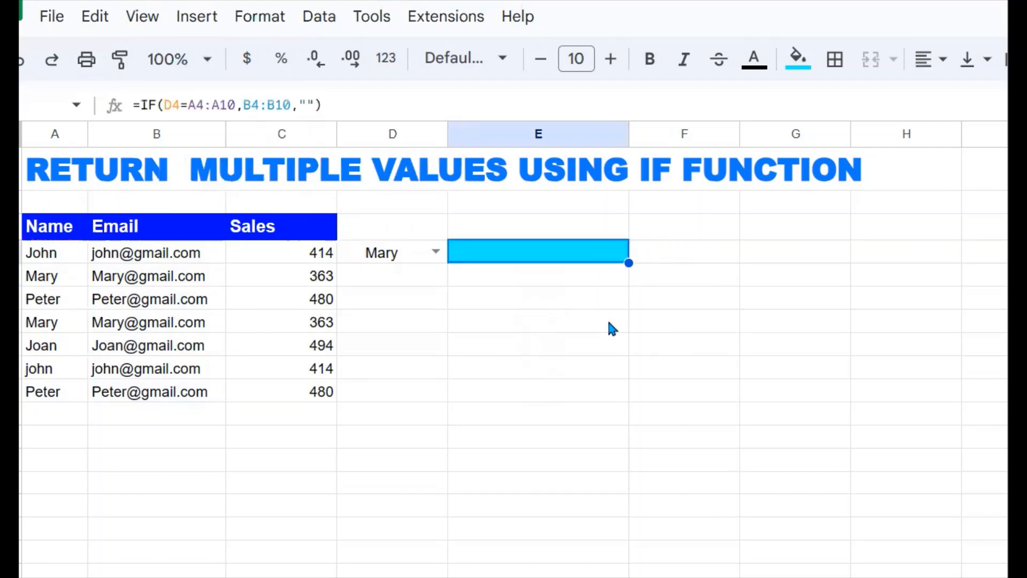
pyautogui.click(142, 105)
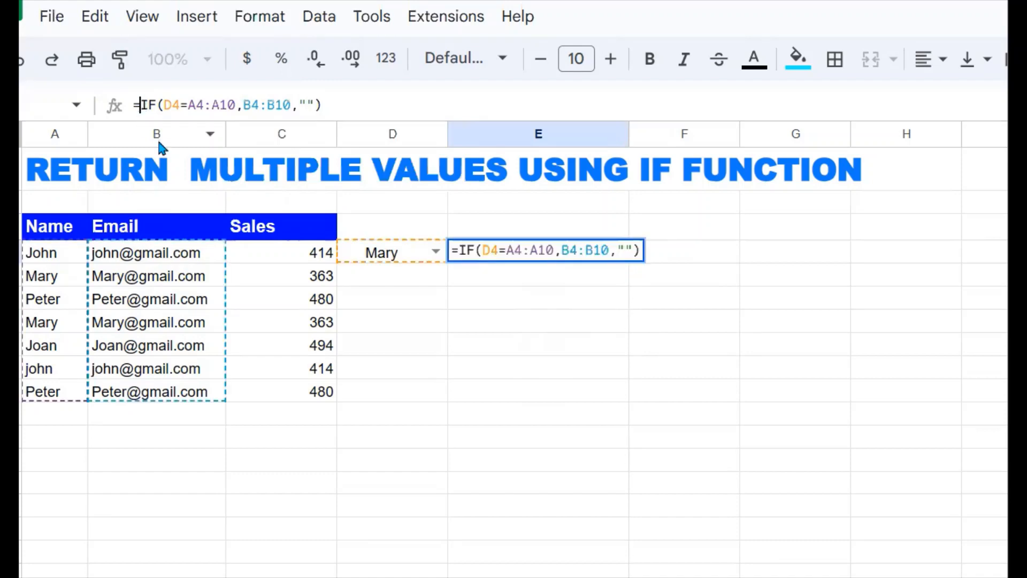
pyautogui.hotkey('ctrl', 'shift', 'Return')
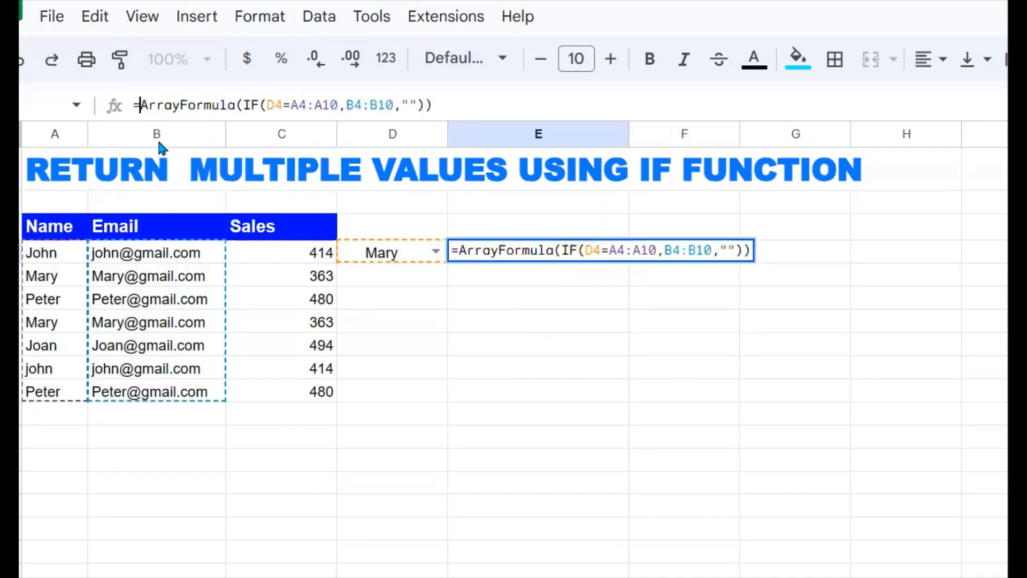
pyautogui.press('Return')
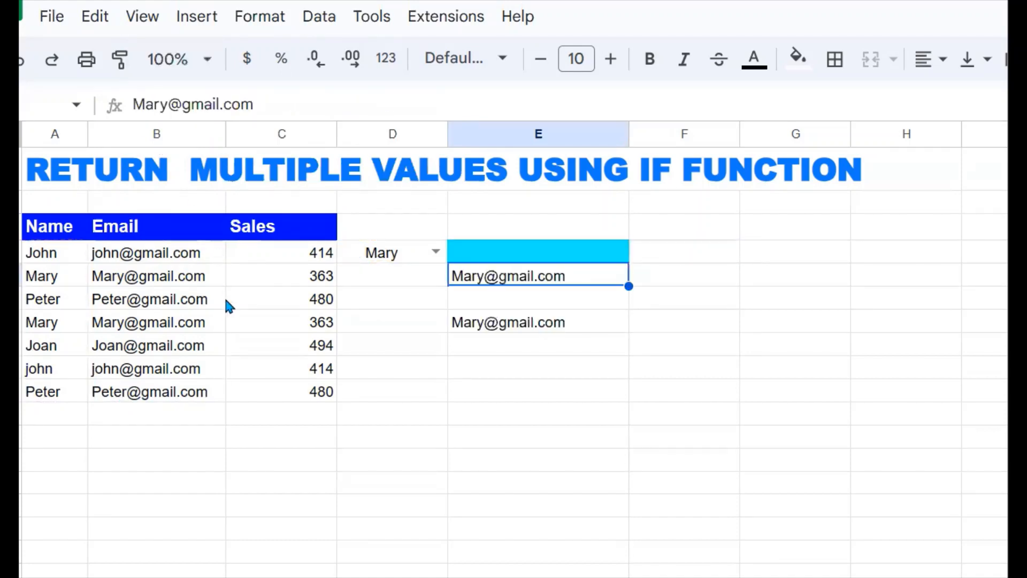
pyautogui.click(512, 249)
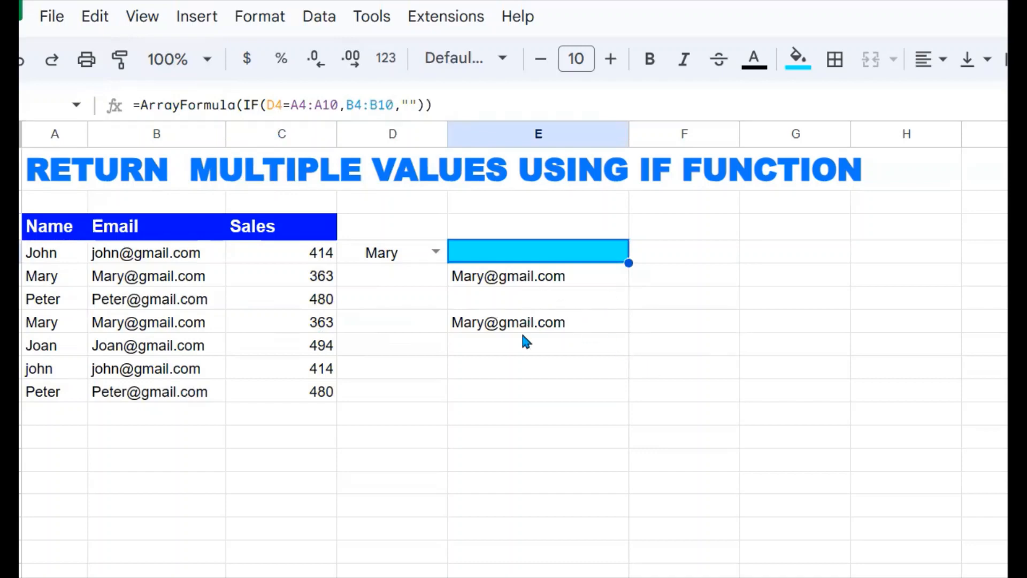
# Switch D4 to the first name in its list and check which emails column E returns
pyautogui.click(431, 253)
pyautogui.click(386, 289)
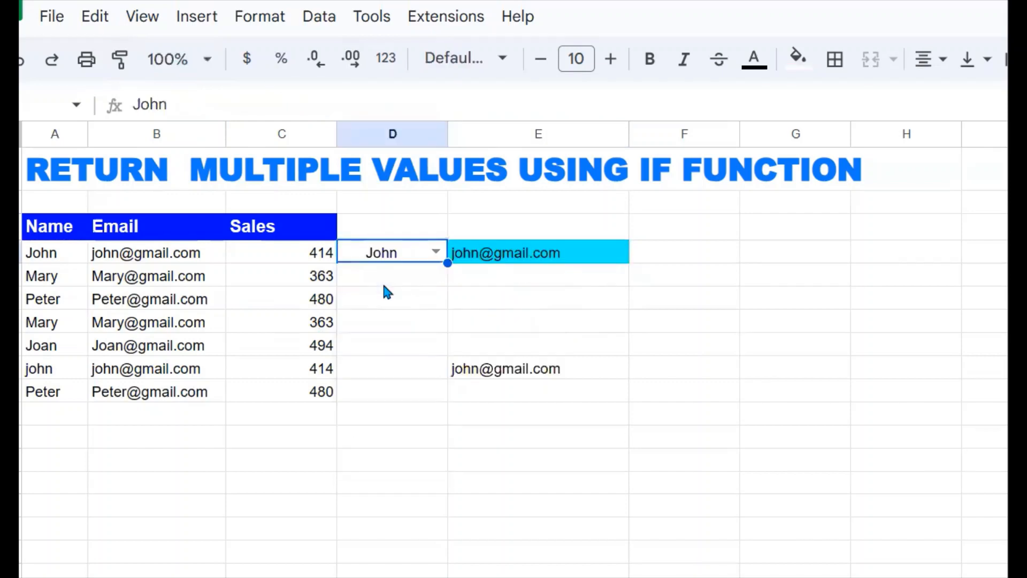
pyautogui.click(537, 264)
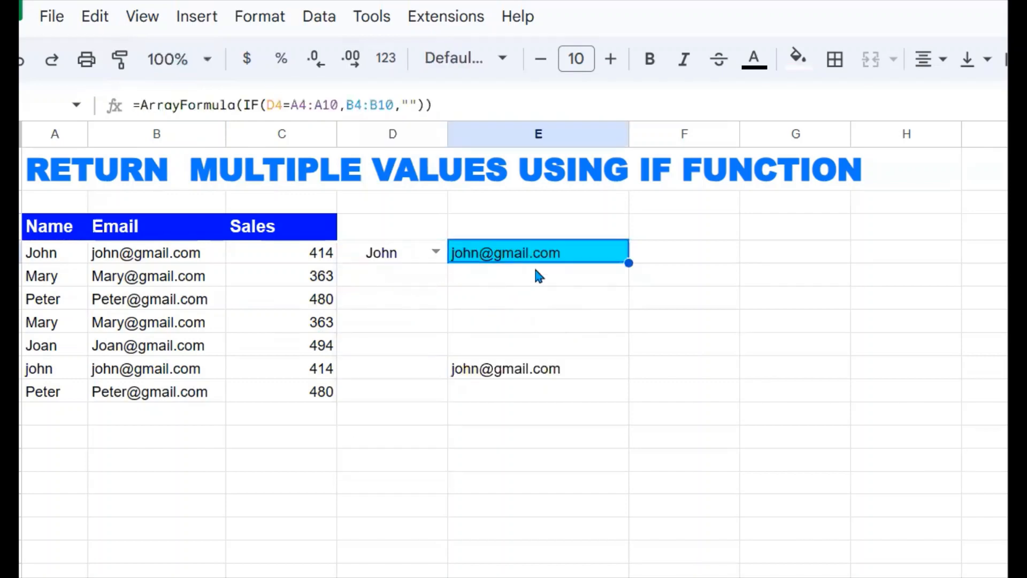
pyautogui.click(523, 371)
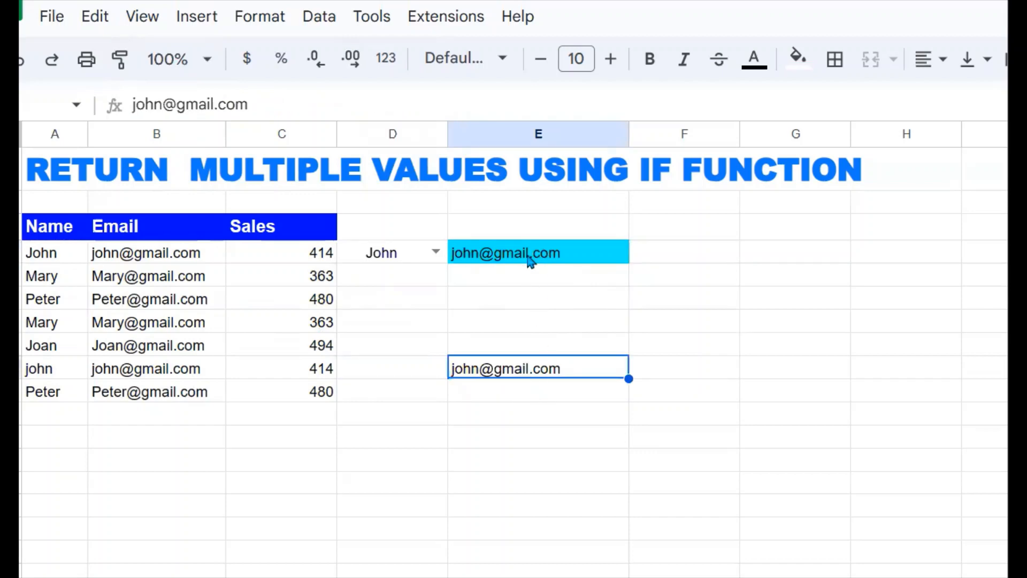
# Nest the IF expression in E4 inside SORT, with sort column 1 and ascending set to 0, keeping the outer ArrayFormula
pyautogui.click(530, 261)
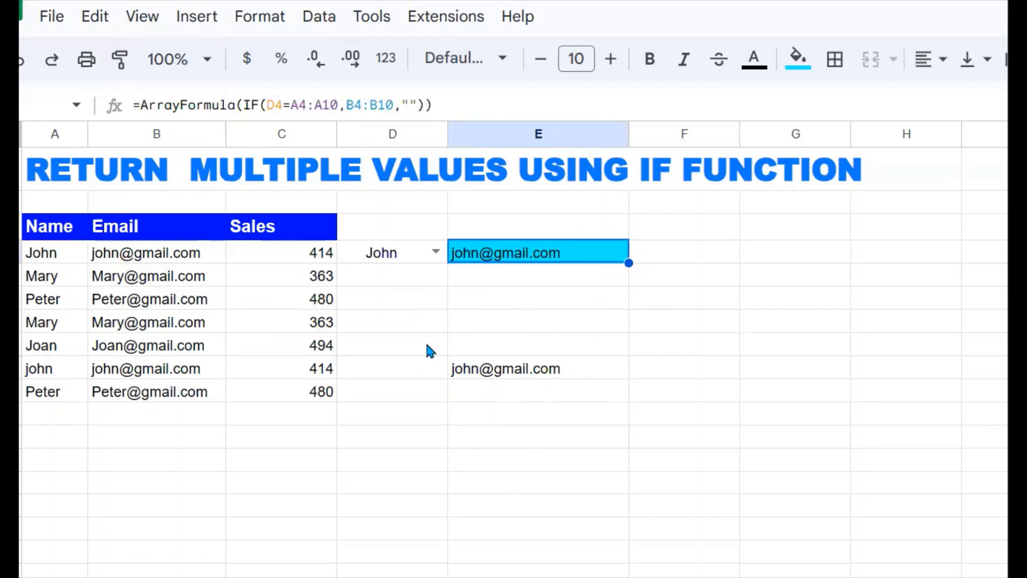
pyautogui.click(242, 106)
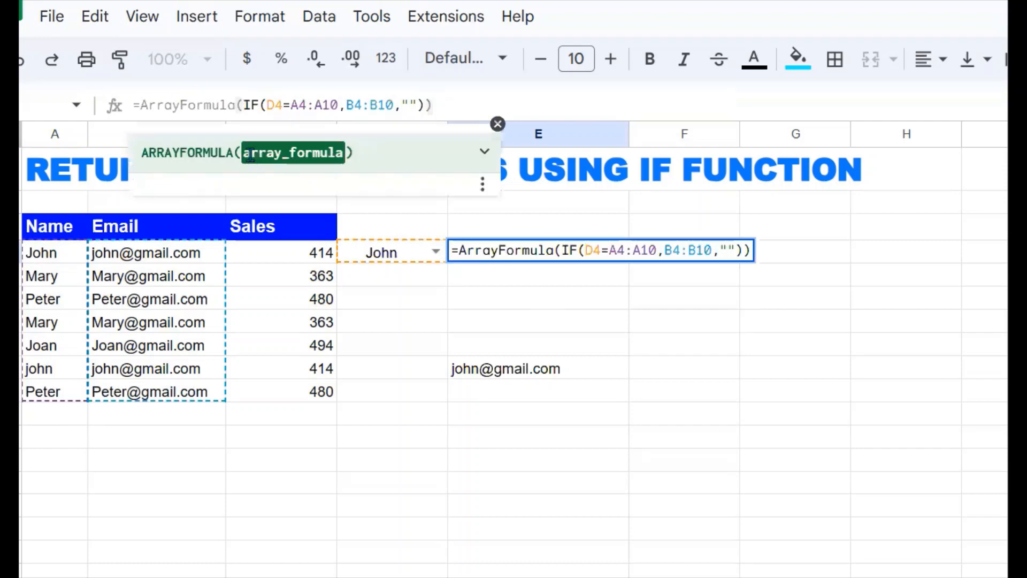
pyautogui.write('SORT(')
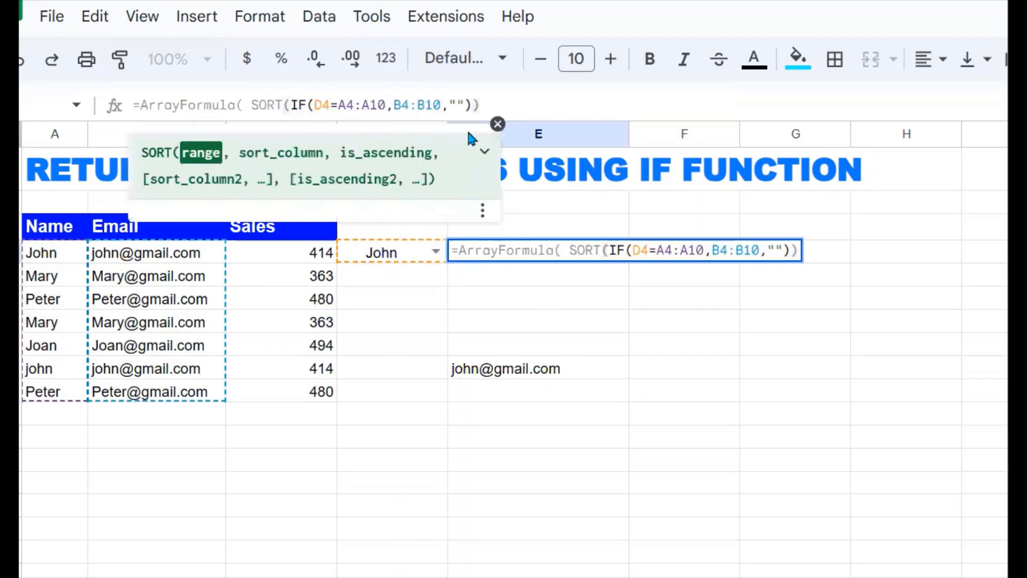
pyautogui.click(471, 105)
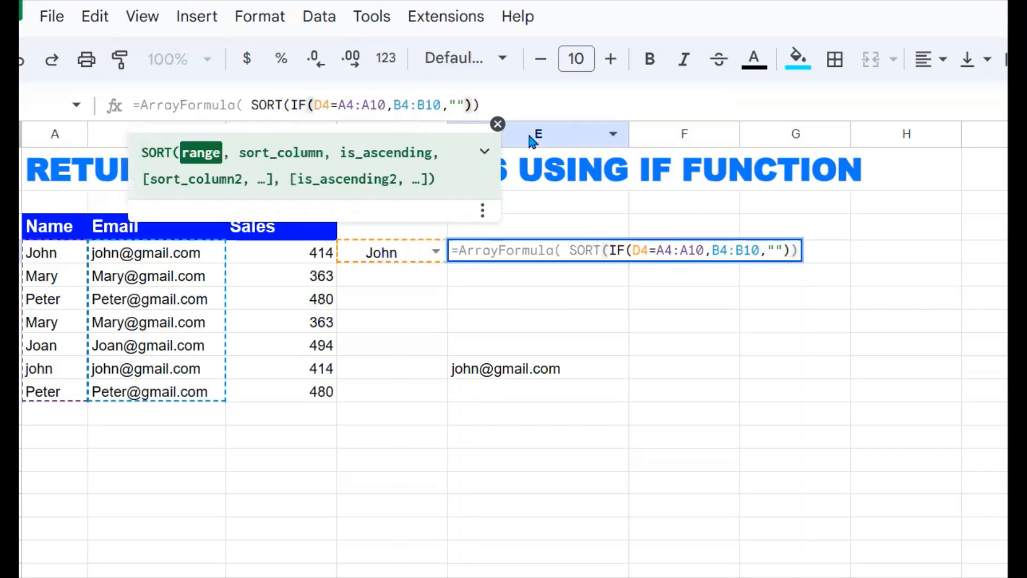
pyautogui.write(', ')
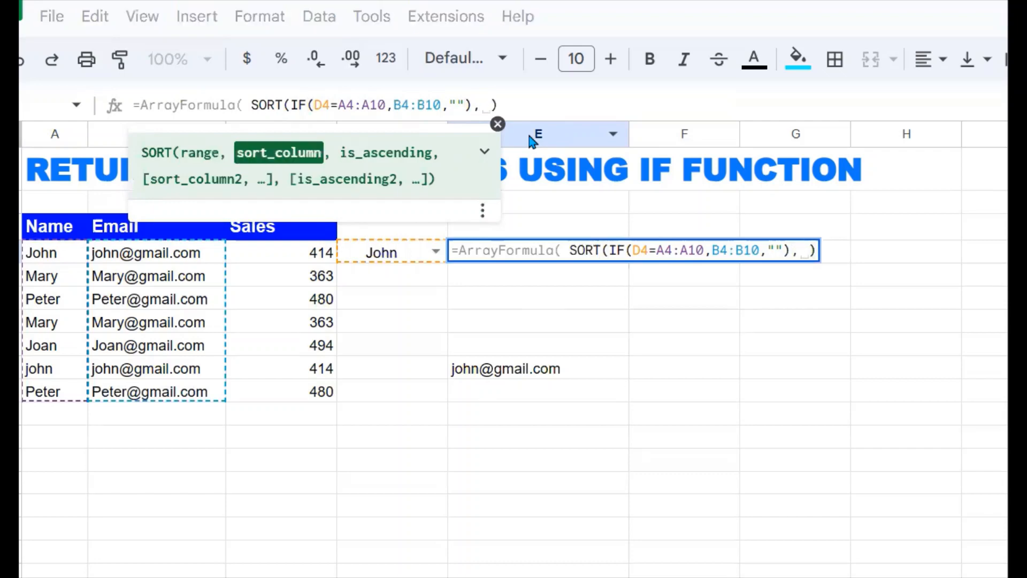
pyautogui.write('1,')
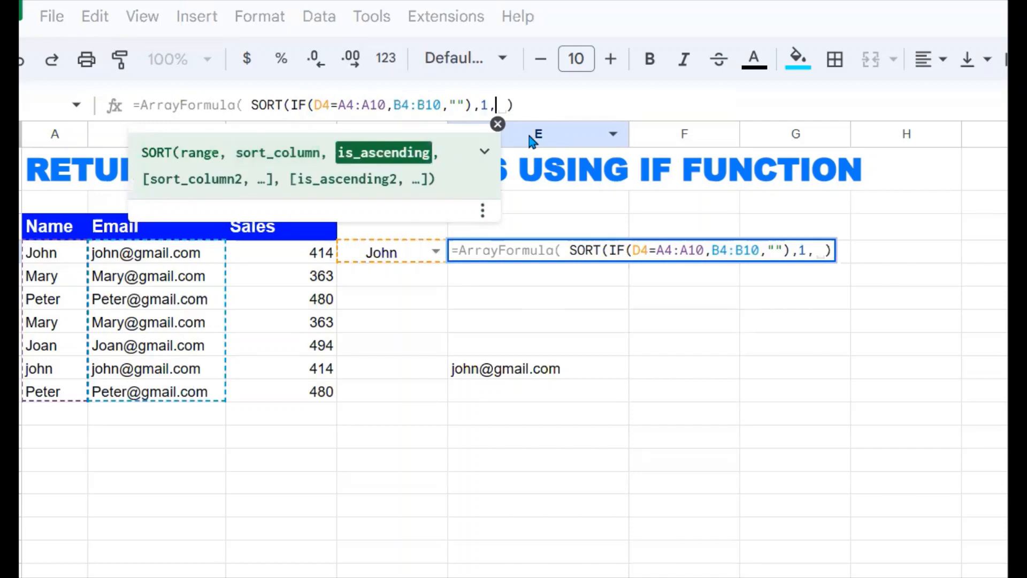
pyautogui.write('0')
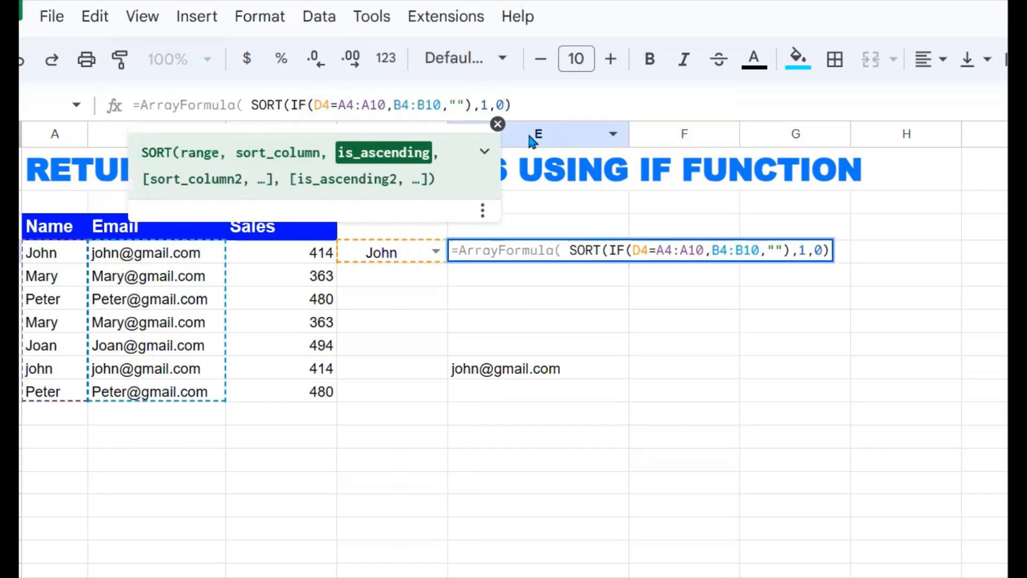
pyautogui.write(')')
pyautogui.press('Return')
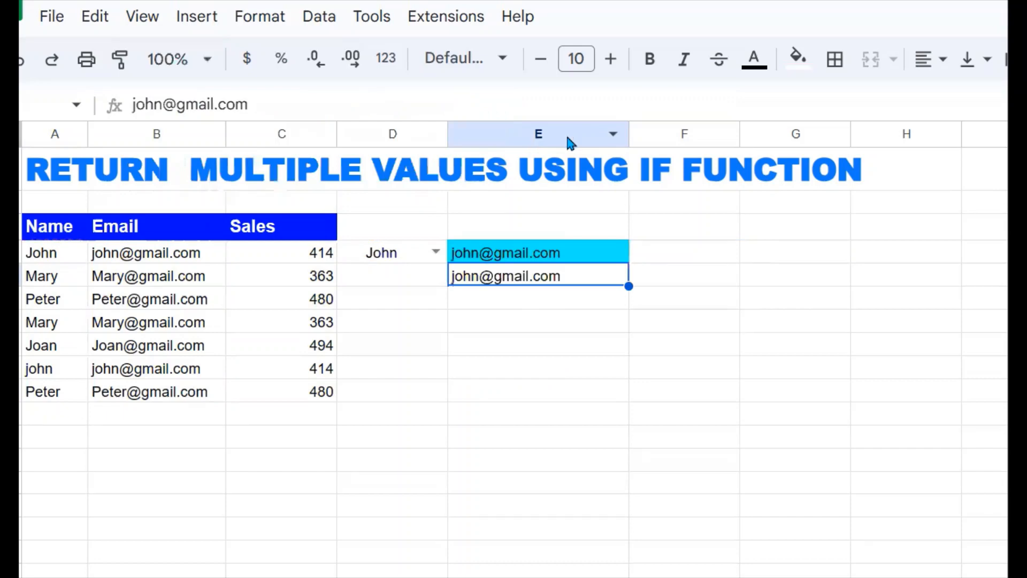
# Choose the second name in D4's list and check the sorted emails in E4 and E5
pyautogui.click(535, 319)
pyautogui.click(580, 255)
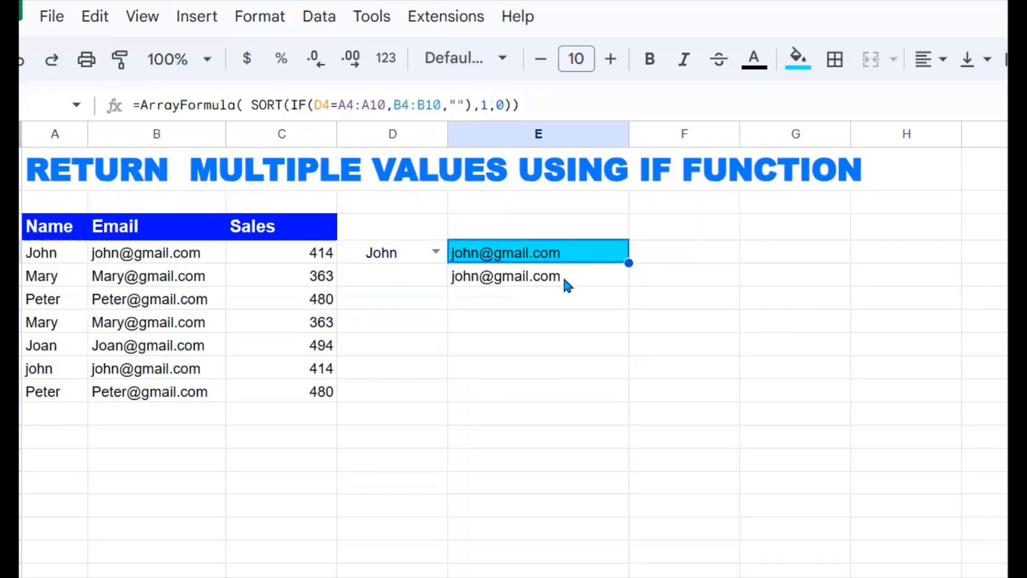
pyautogui.click(562, 275)
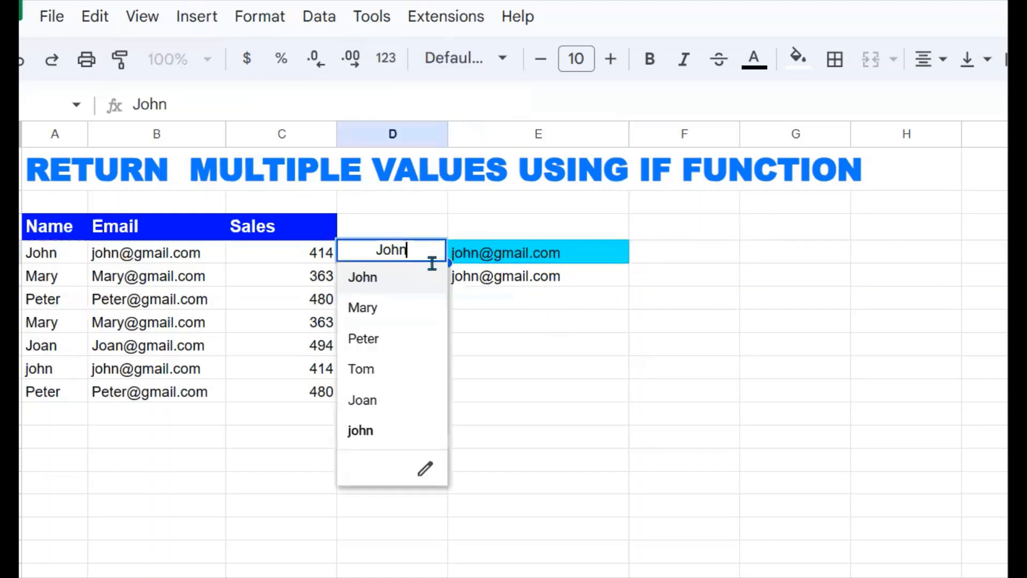
pyautogui.click(384, 311)
pyautogui.click(530, 259)
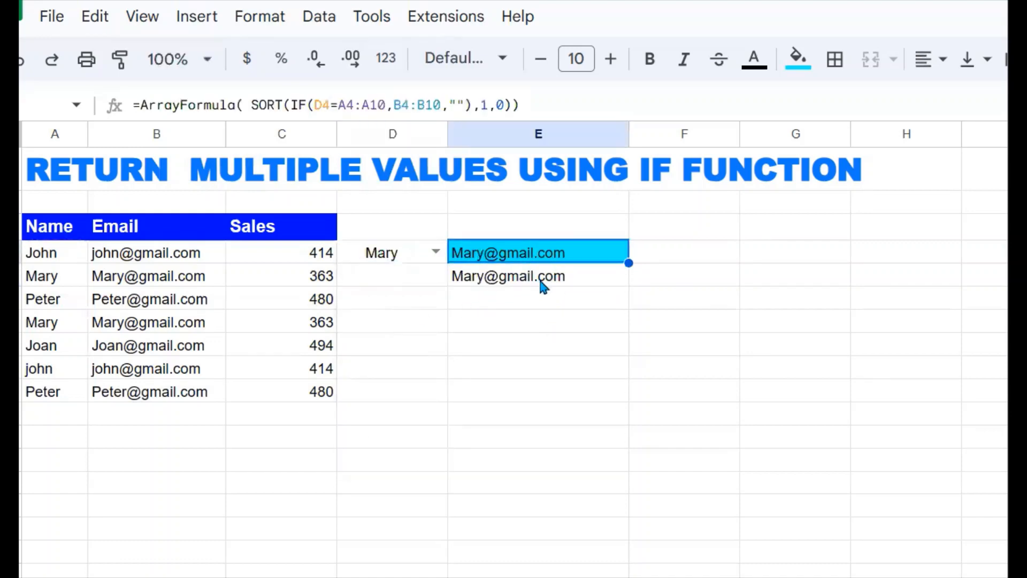
pyautogui.click(540, 281)
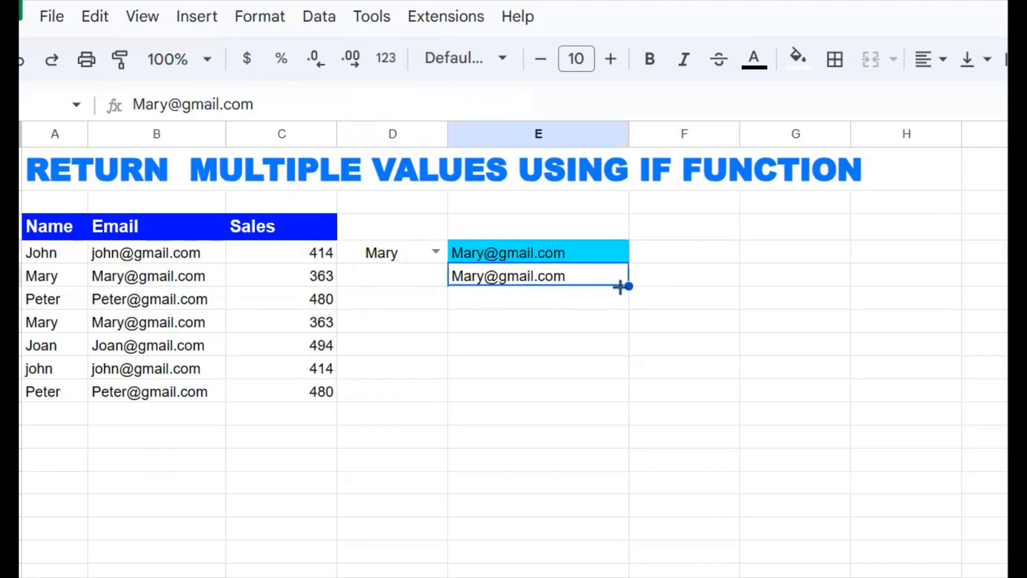
# Extend the value-if-true argument in E4 to B4:B10&"-"&C4:C10 so each email is joined with its sales figure
pyautogui.click(547, 260)
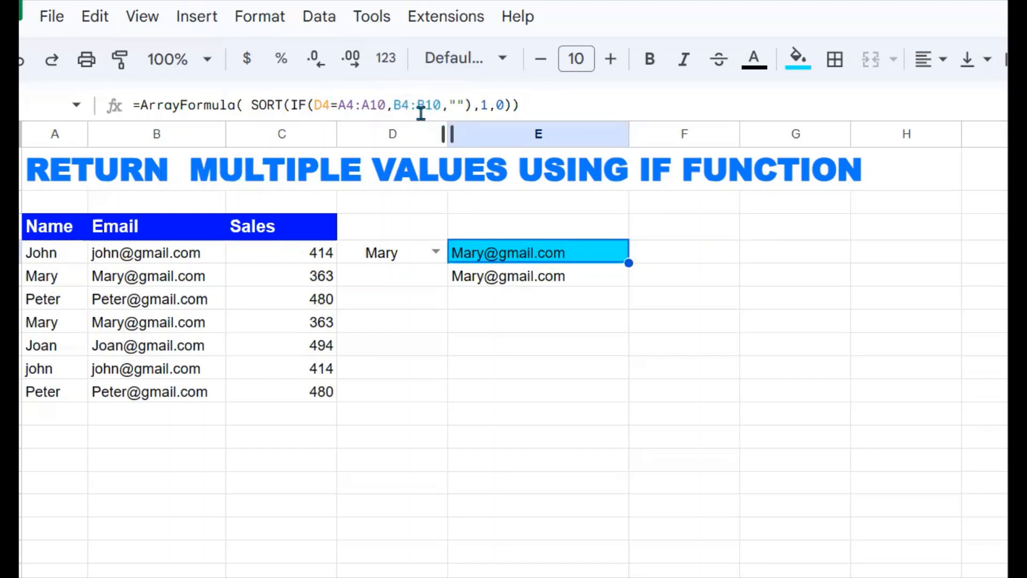
pyautogui.click(440, 110)
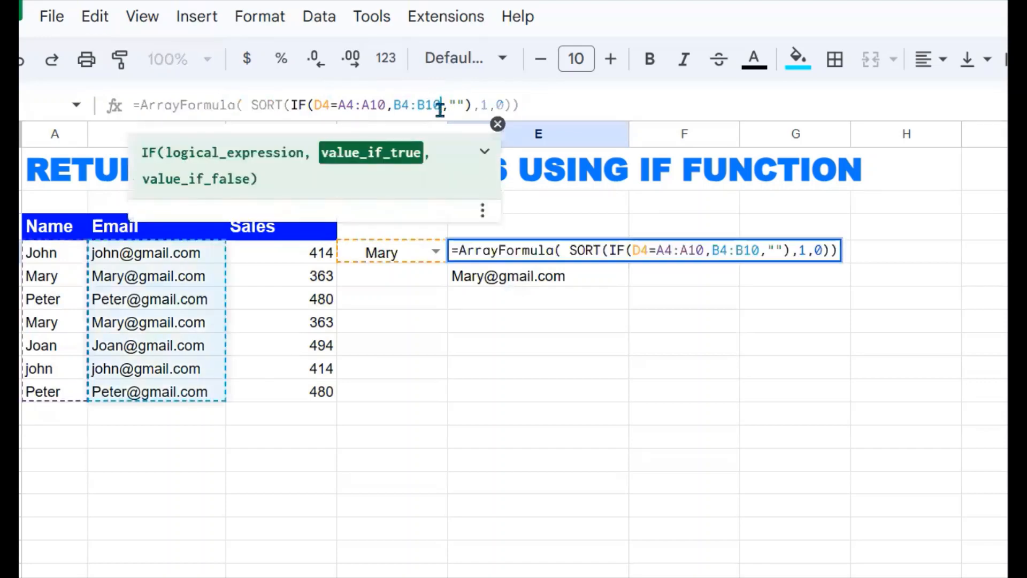
pyautogui.write('& ')
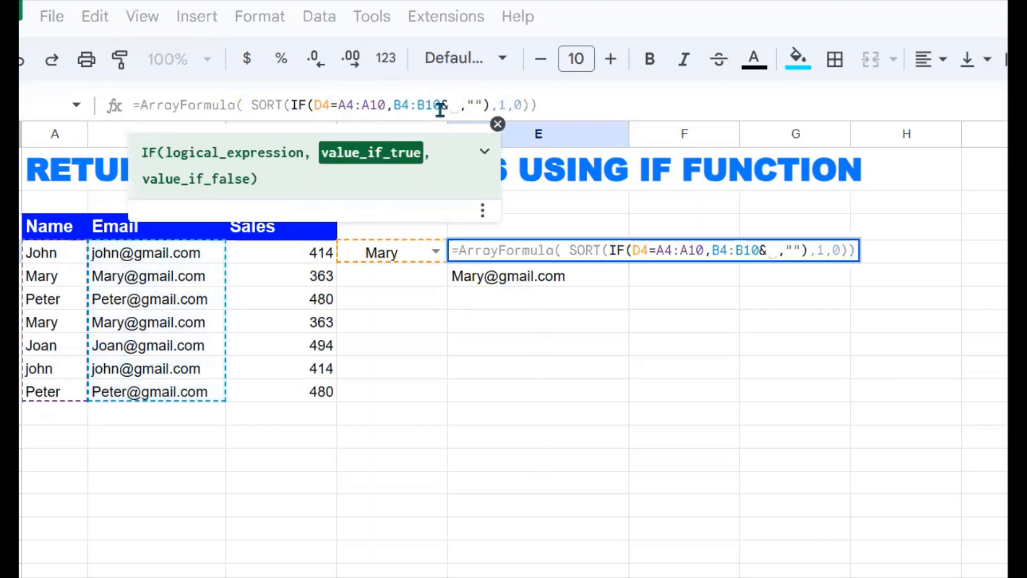
pyautogui.write('"')
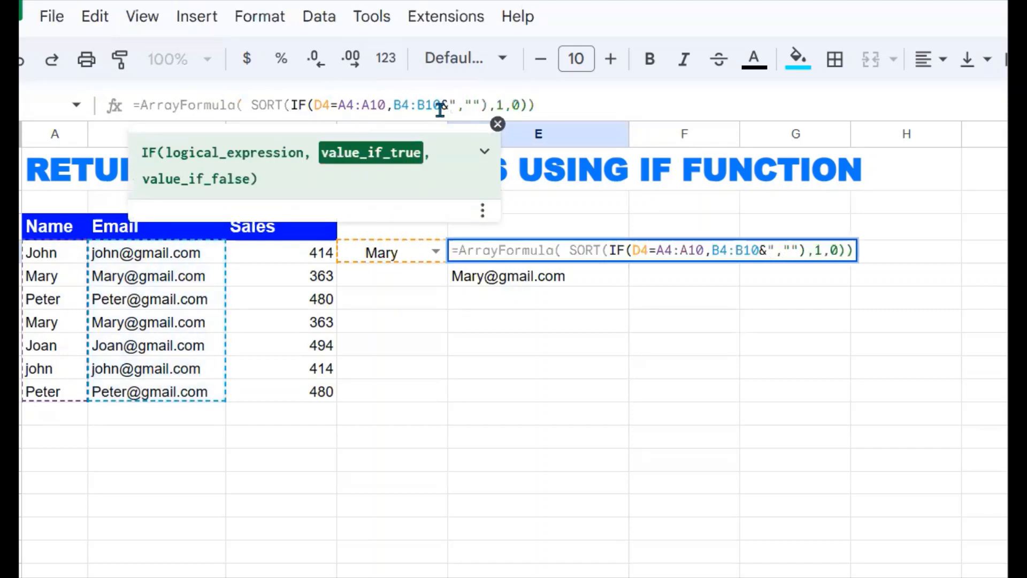
pyautogui.write('-"')
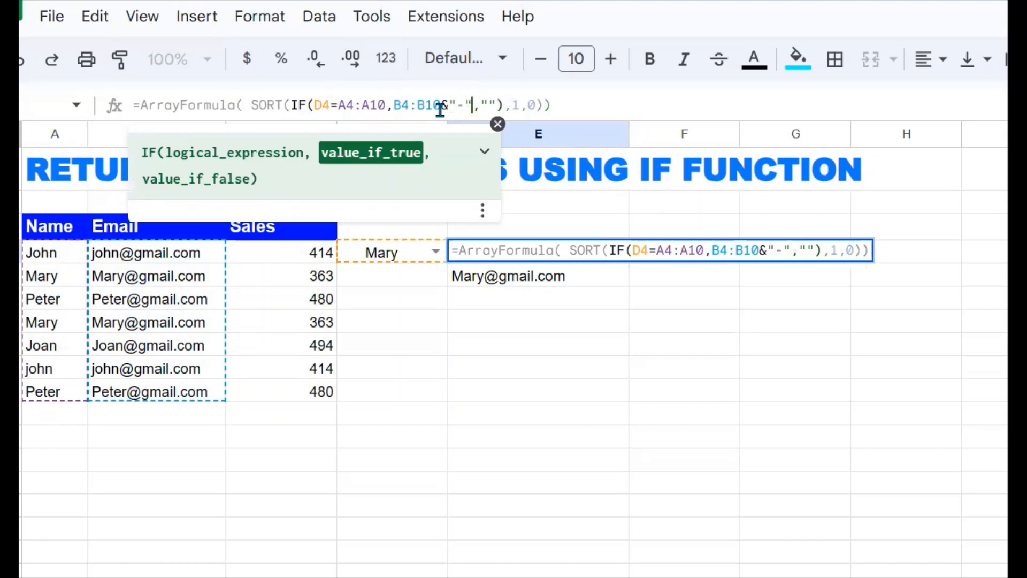
pyautogui.write('&')
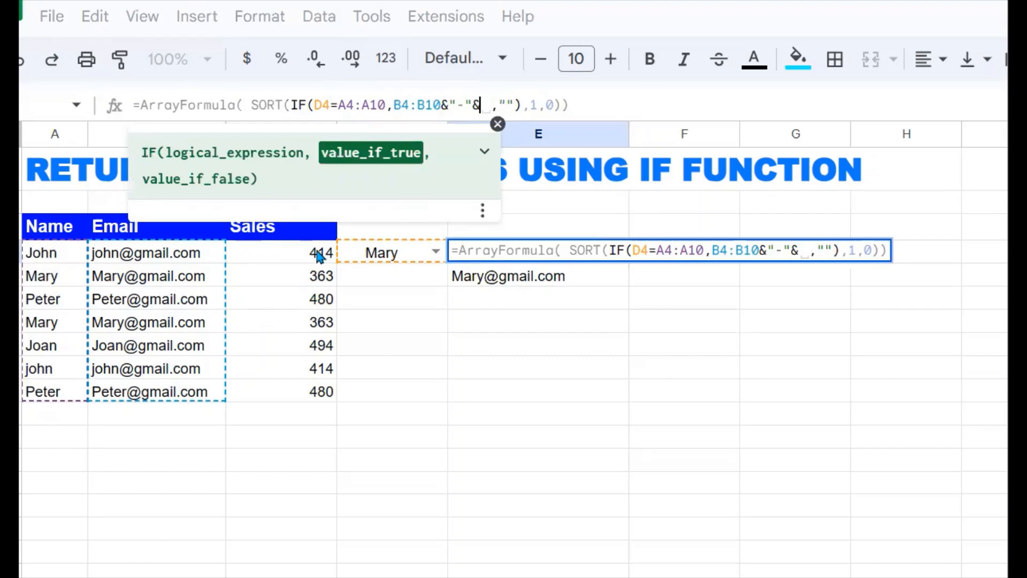
pyautogui.moveTo(319, 257); pyautogui.dragTo(317, 405)
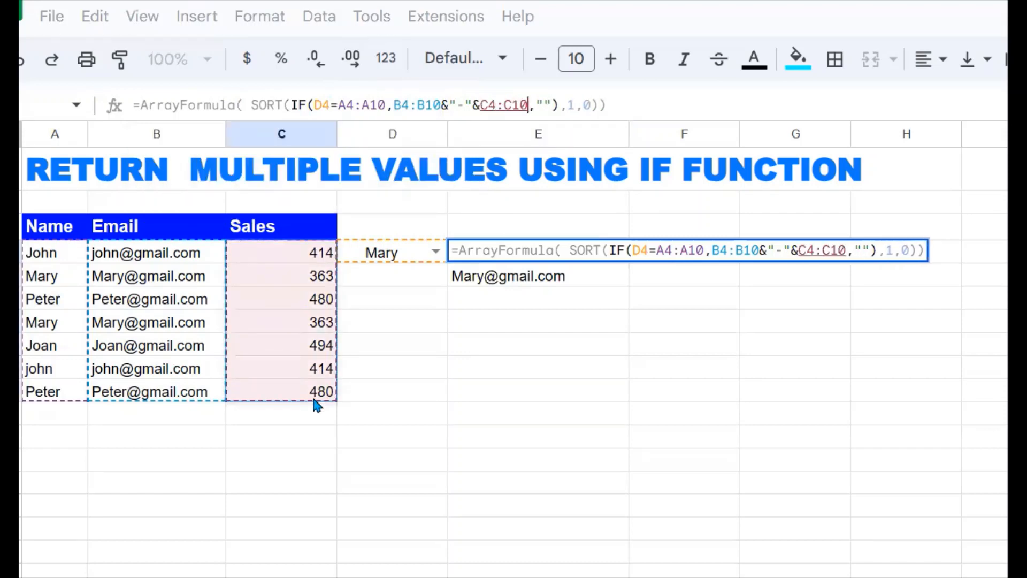
pyautogui.press('Return')
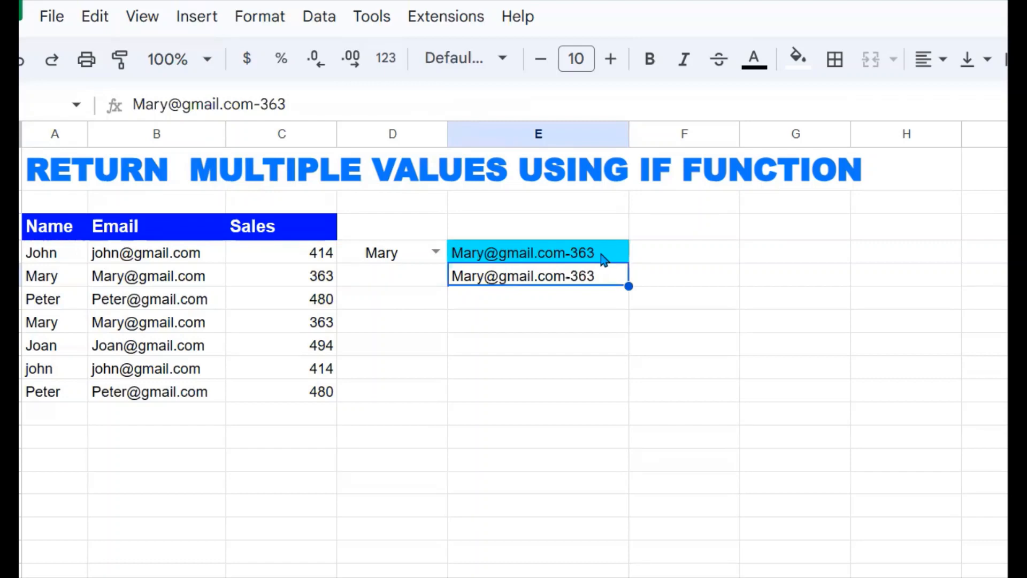
# Set the sales figure in C7 to 500 and compare it with the joined results in column E
pyautogui.click(321, 325)
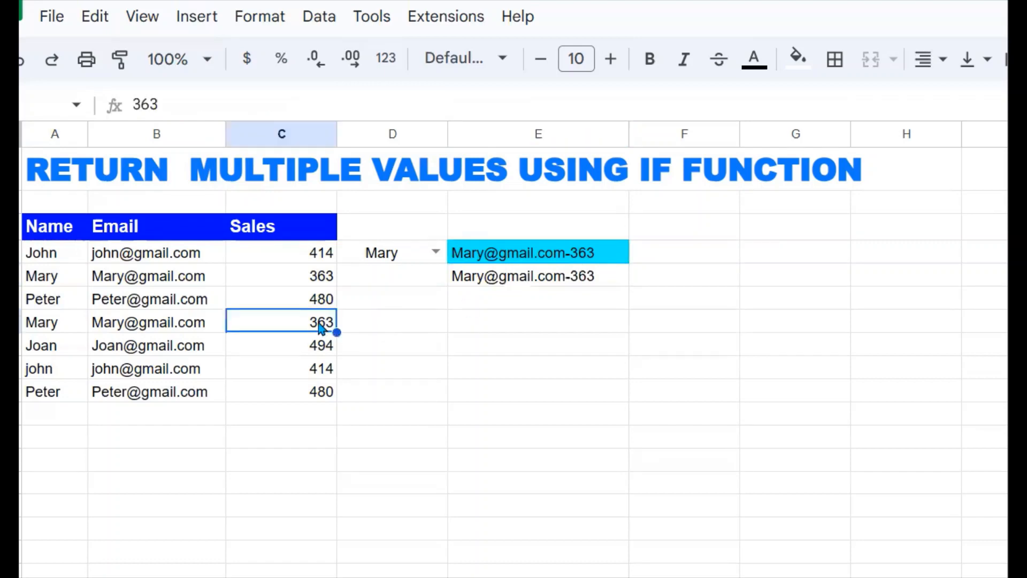
pyautogui.write('500')
pyautogui.press('Return')
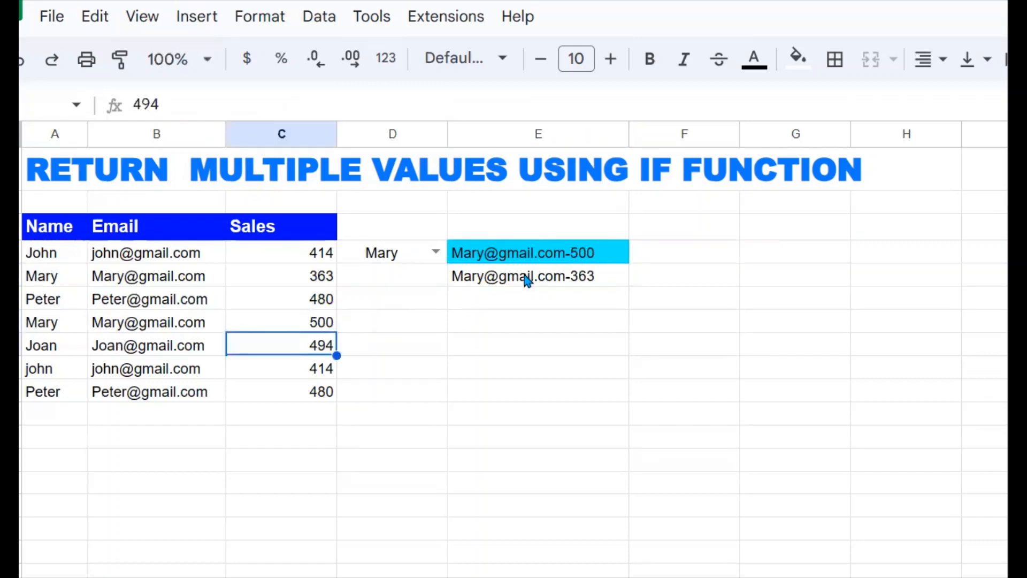
pyautogui.click(327, 278)
# Switch D4 to the first name in its list and set that person's second sales figure, in C9, to 400
pyautogui.click(435, 252)
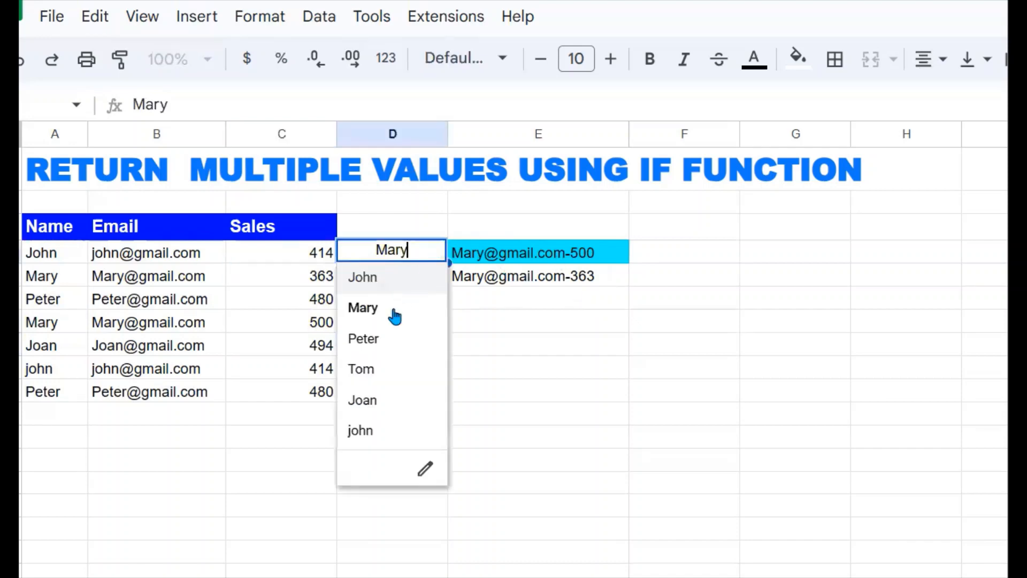
pyautogui.click(363, 277)
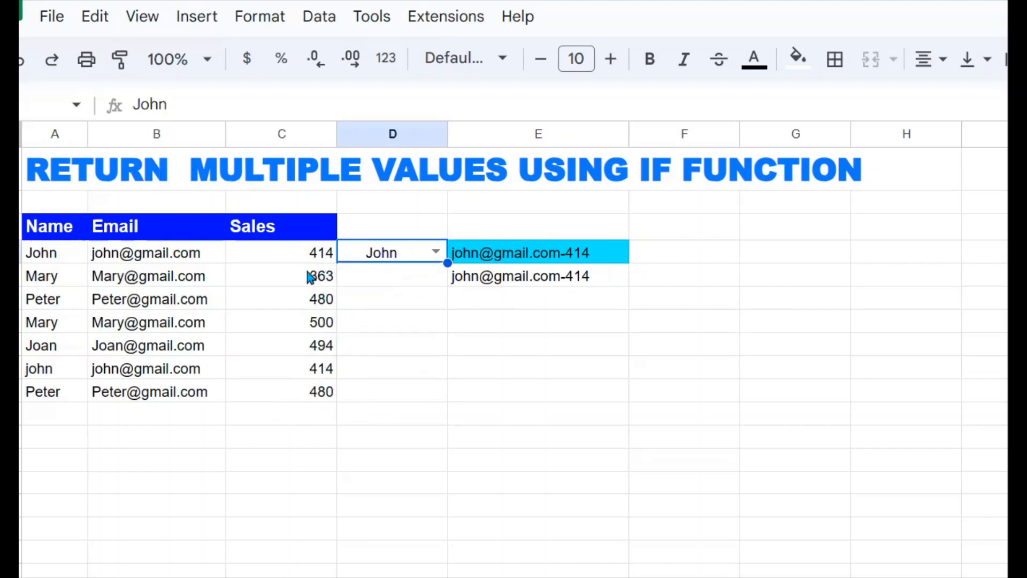
pyautogui.click(330, 369)
pyautogui.write('400')
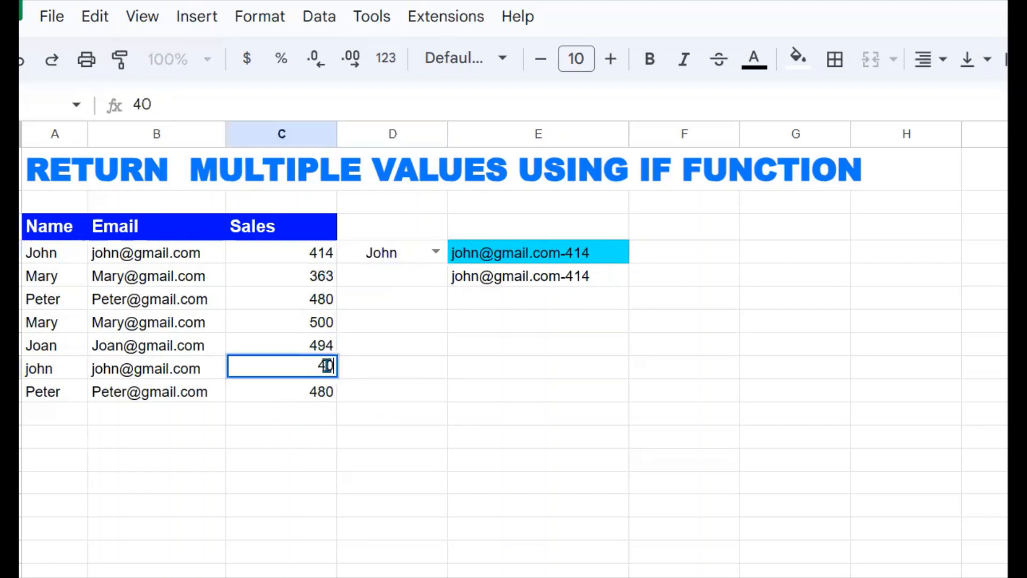
pyautogui.press('Return')
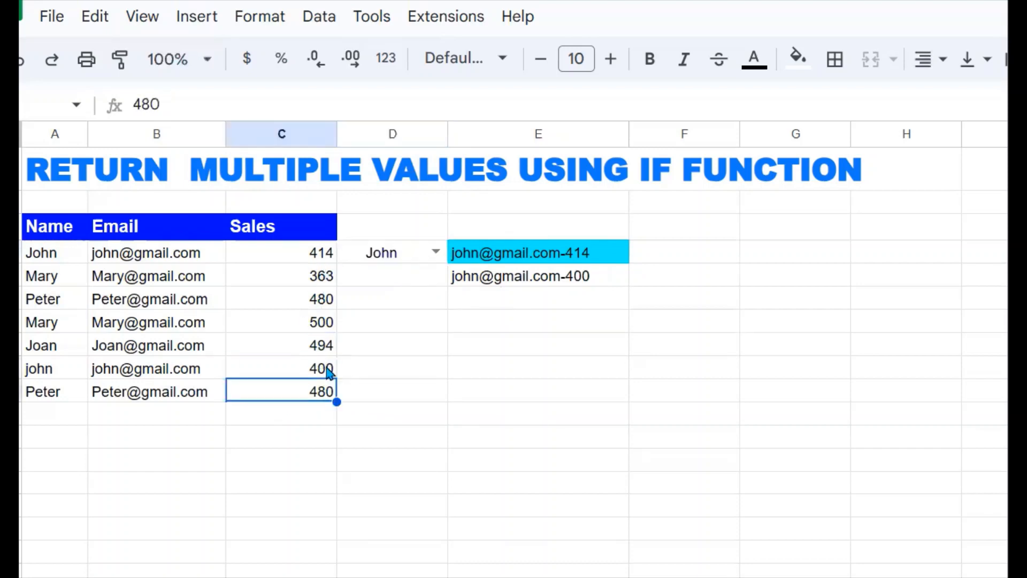
pyautogui.click(602, 275)
# Wrap the SORT expression in E4 in SPLIT with "-" as delimiter, inside ArrayFormula, and check the results in columns E and F
pyautogui.click(579, 260)
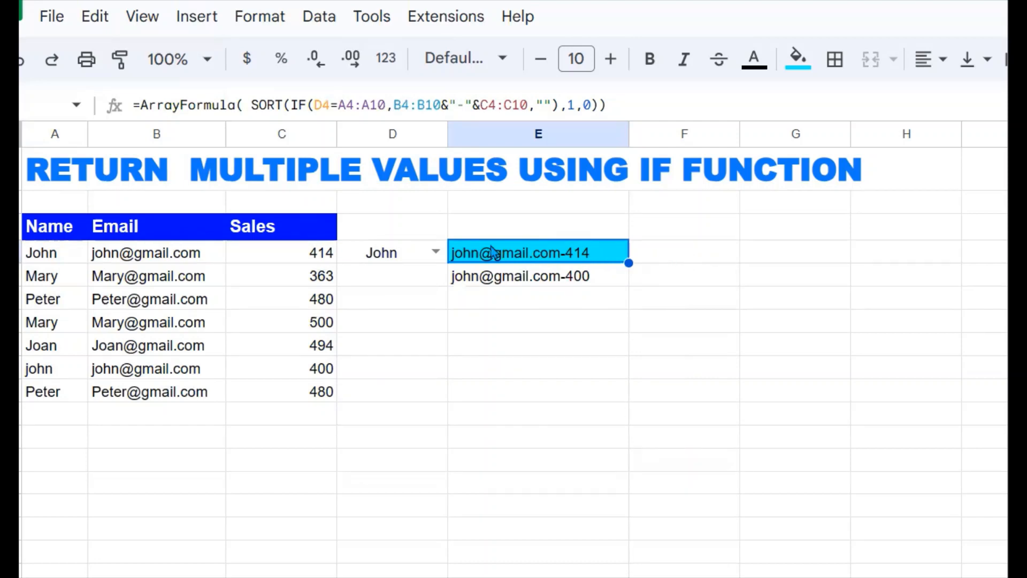
pyautogui.click(251, 105)
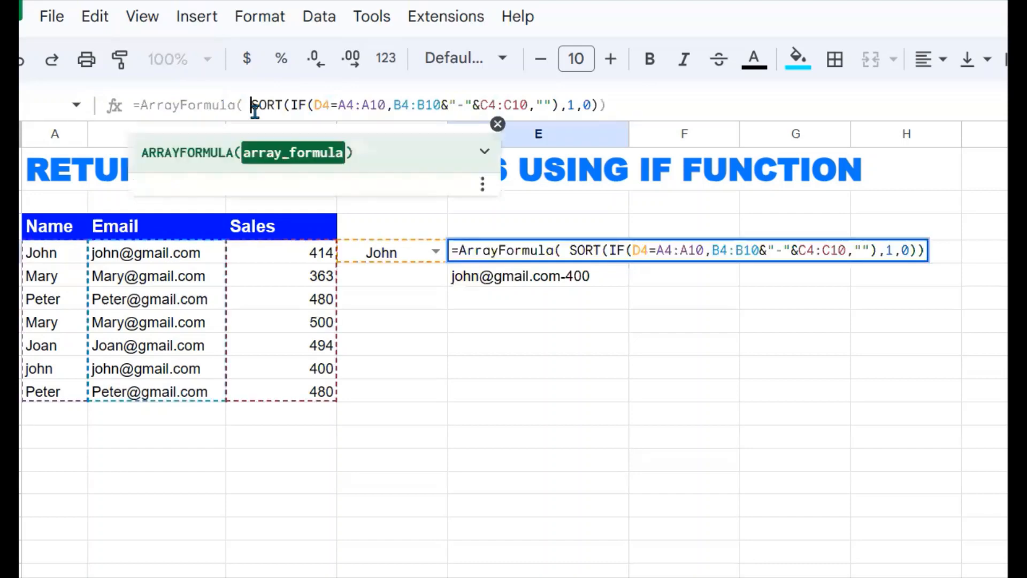
pyautogui.write('SPLIT')
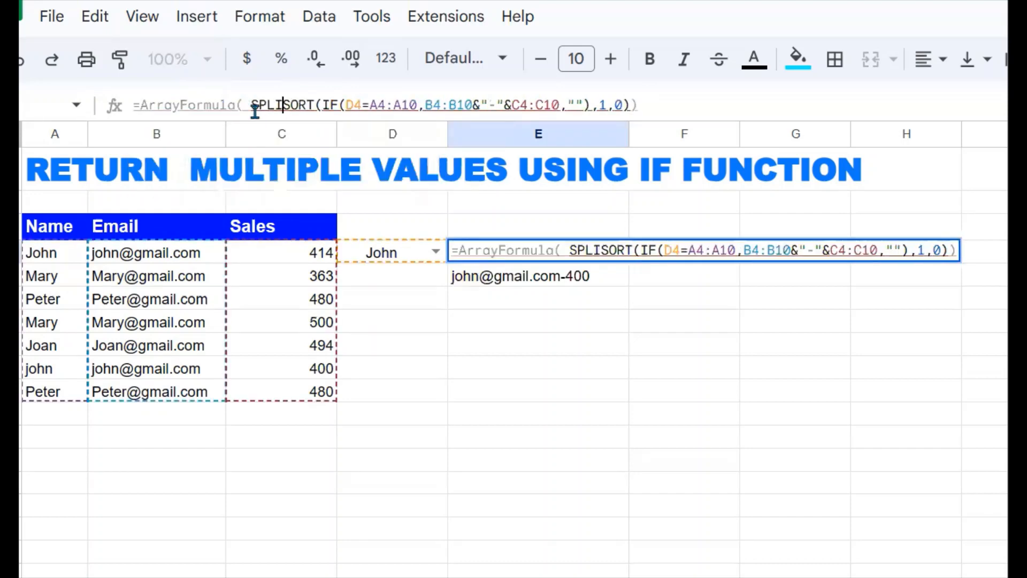
pyautogui.write('(')
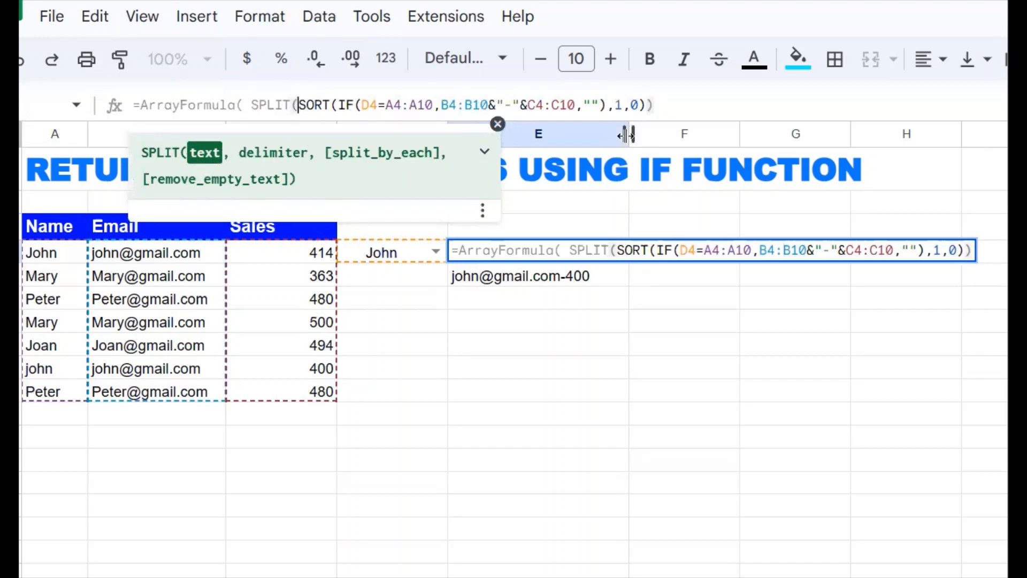
pyautogui.click(644, 105)
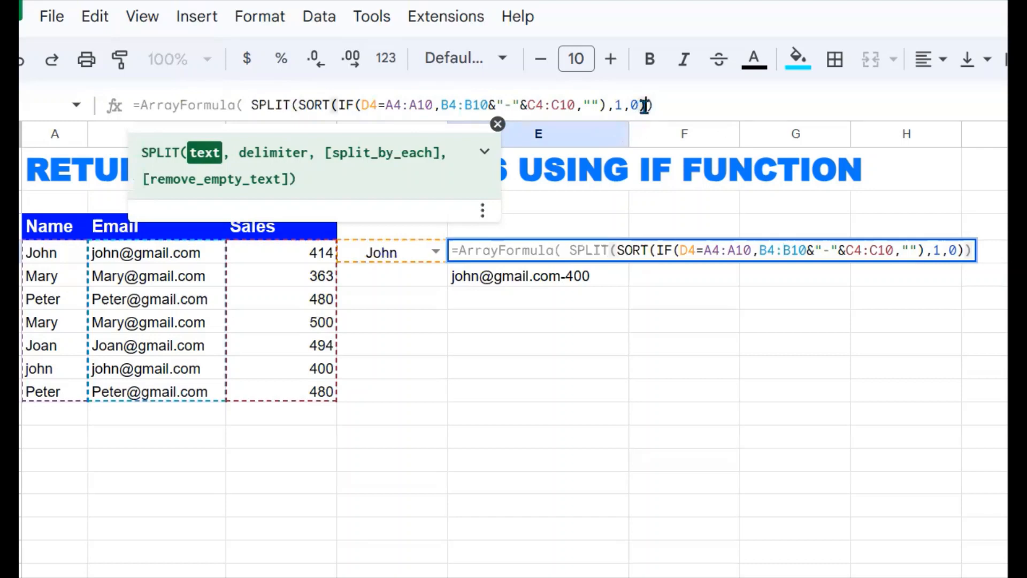
pyautogui.write('),')
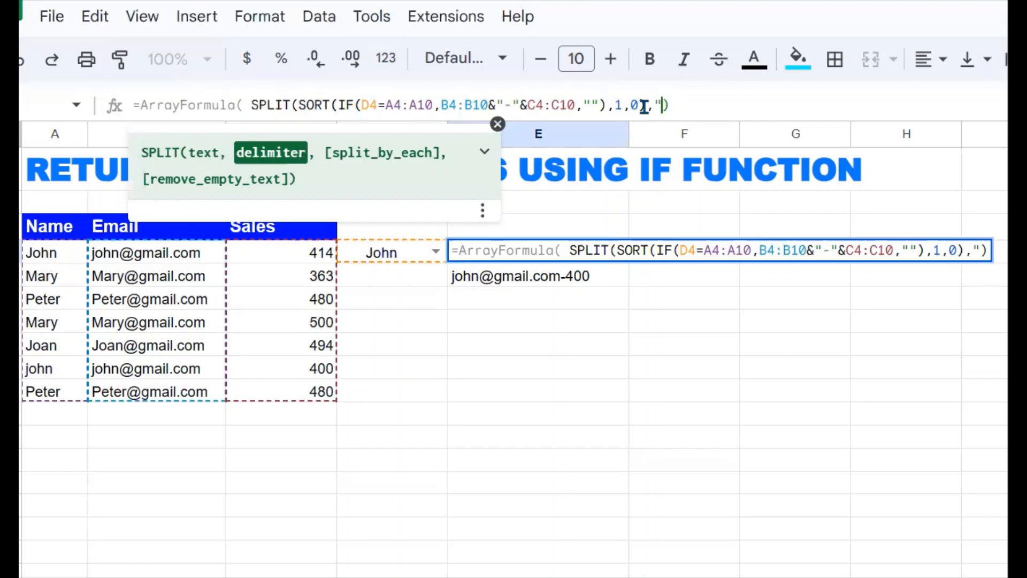
pyautogui.write('"-"')
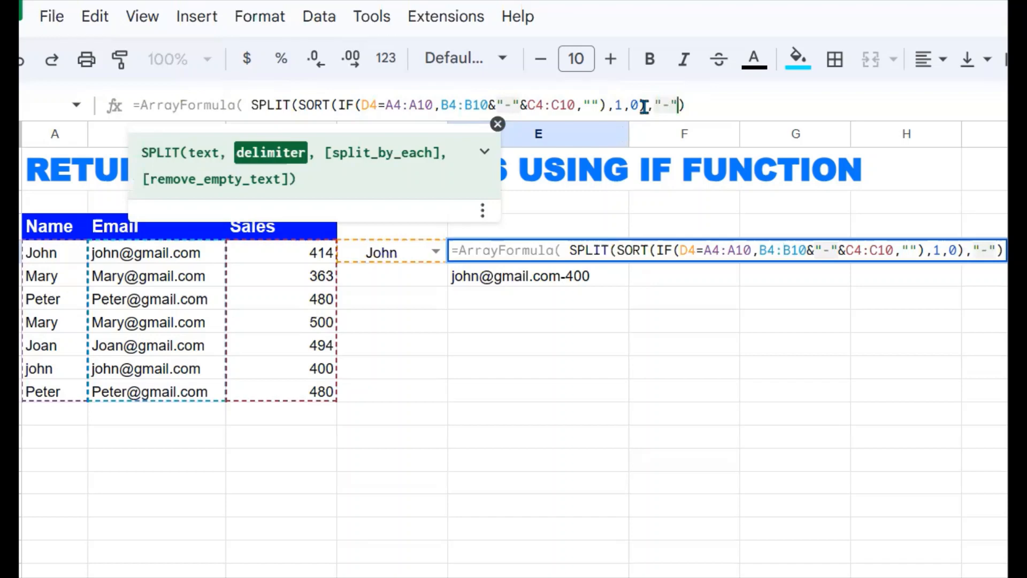
pyautogui.write(')')
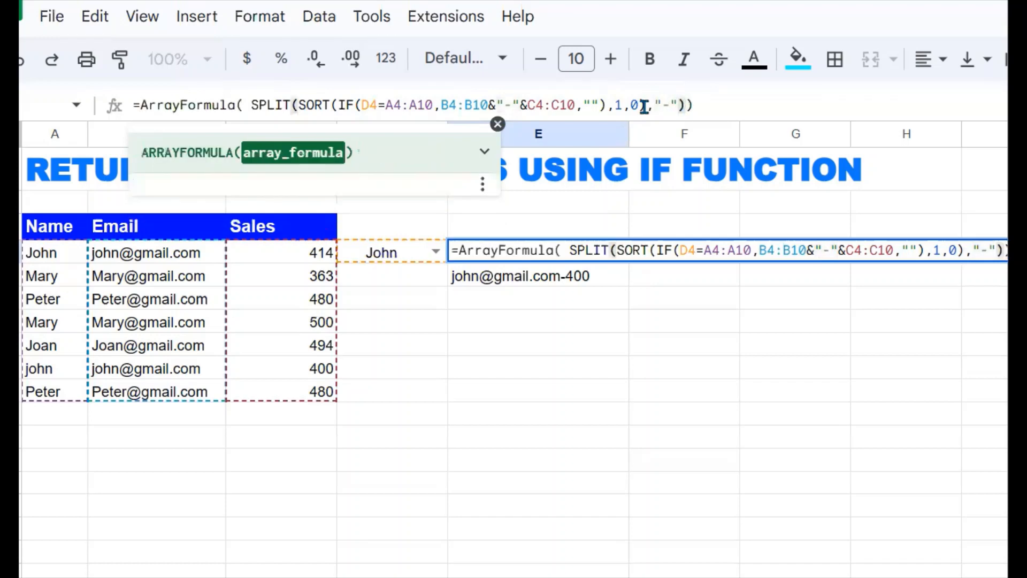
pyautogui.press('Return')
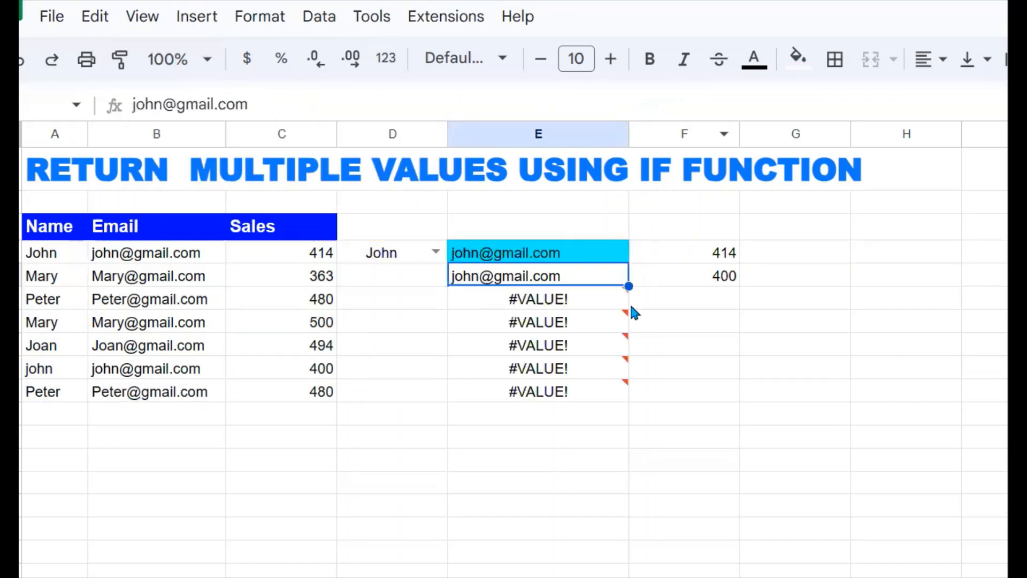
pyautogui.click(684, 297)
pyautogui.click(551, 270)
pyautogui.click(725, 276)
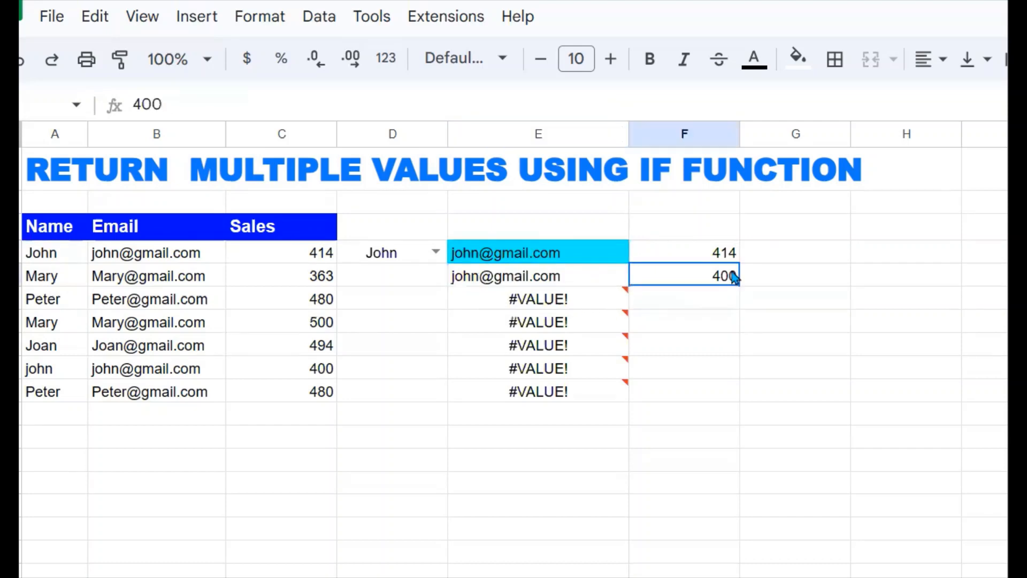
# Inspect the #VALUE! cells below E5 and wrap the entire E4 formula in IFERROR without a value_if_error argument
pyautogui.click(576, 328)
pyautogui.click(567, 300)
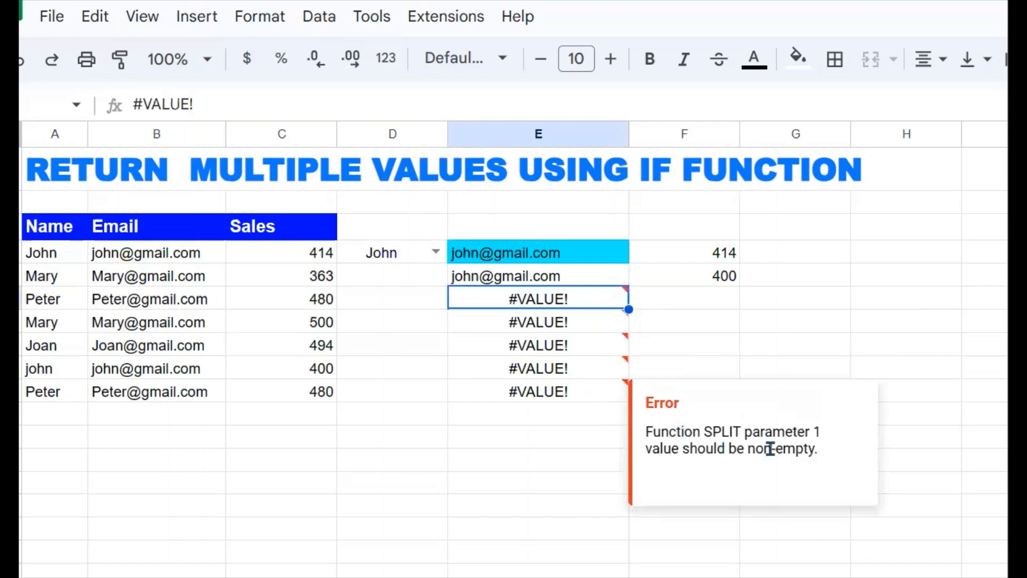
pyautogui.click(546, 254)
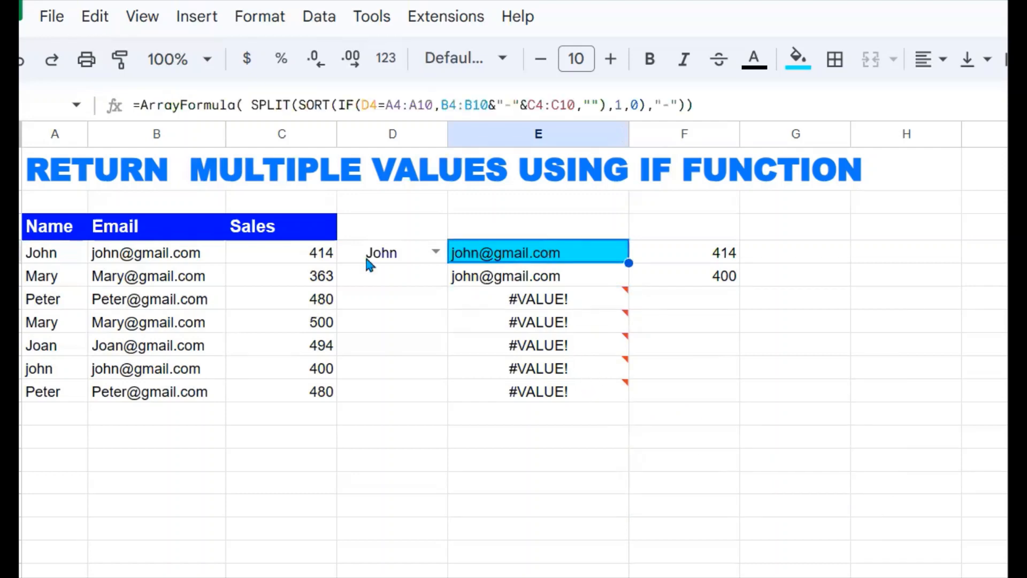
pyautogui.click(139, 106)
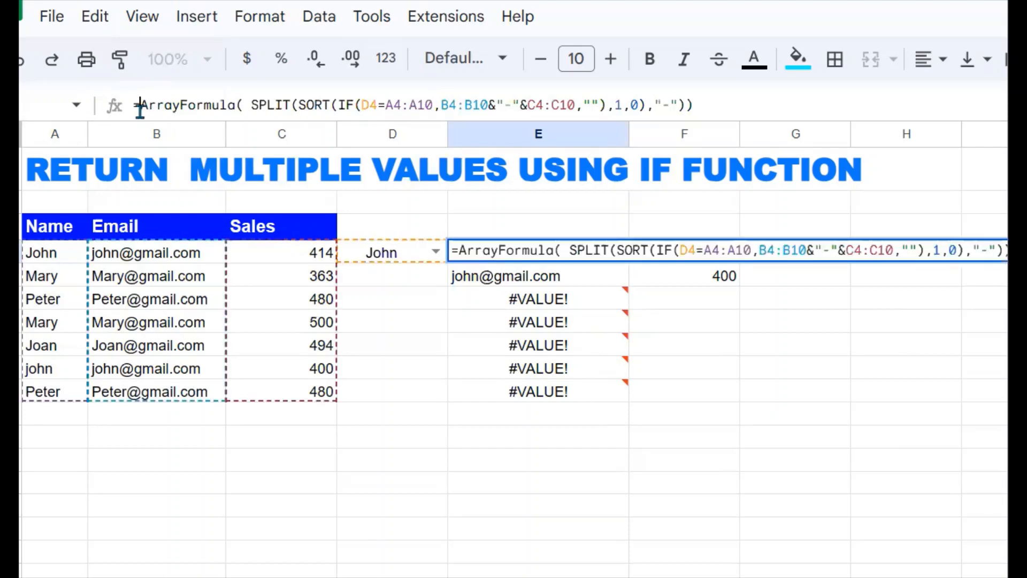
pyautogui.write('IFERROR(')
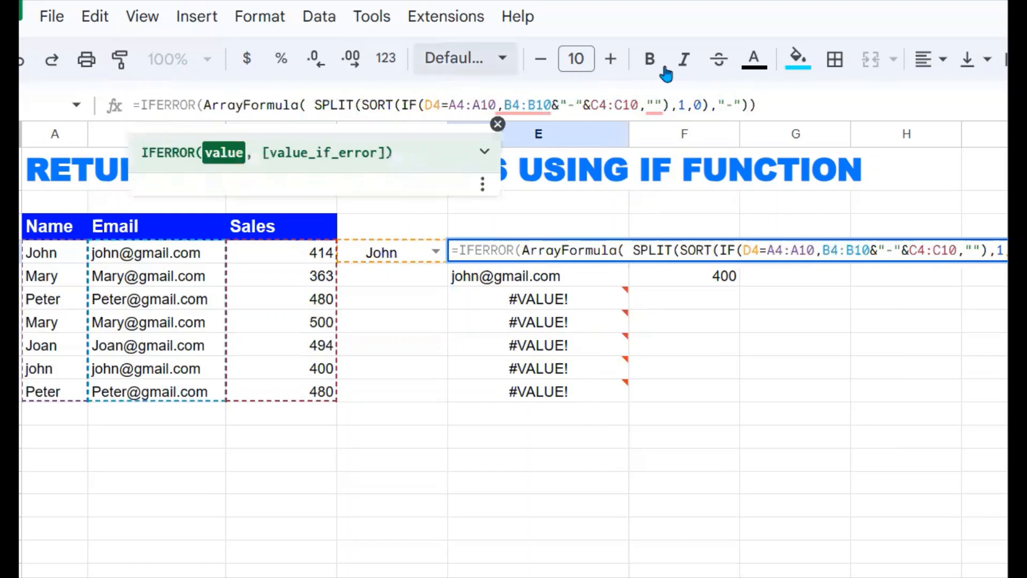
pyautogui.click(760, 104)
pyautogui.write(')')
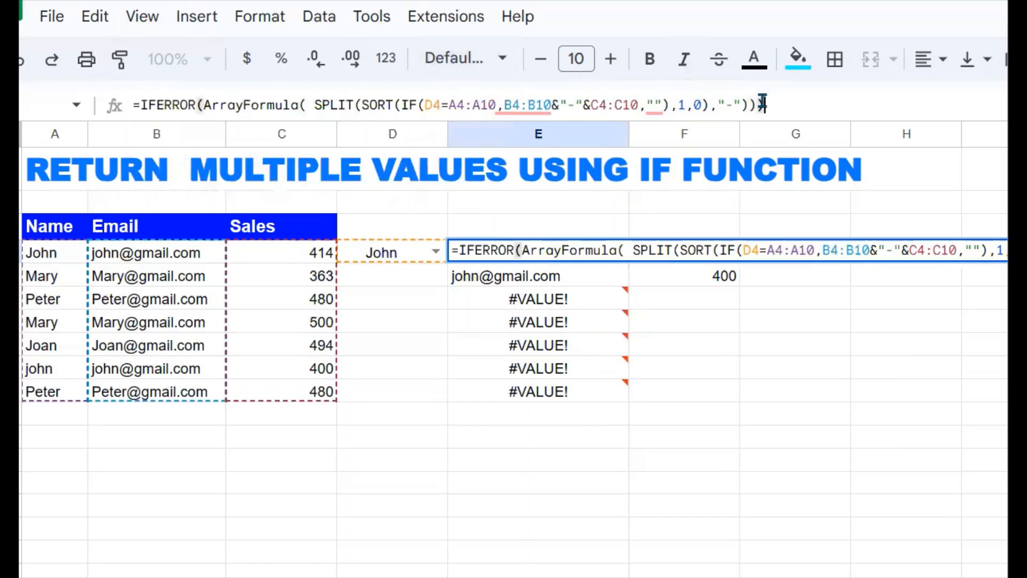
pyautogui.press('Return')
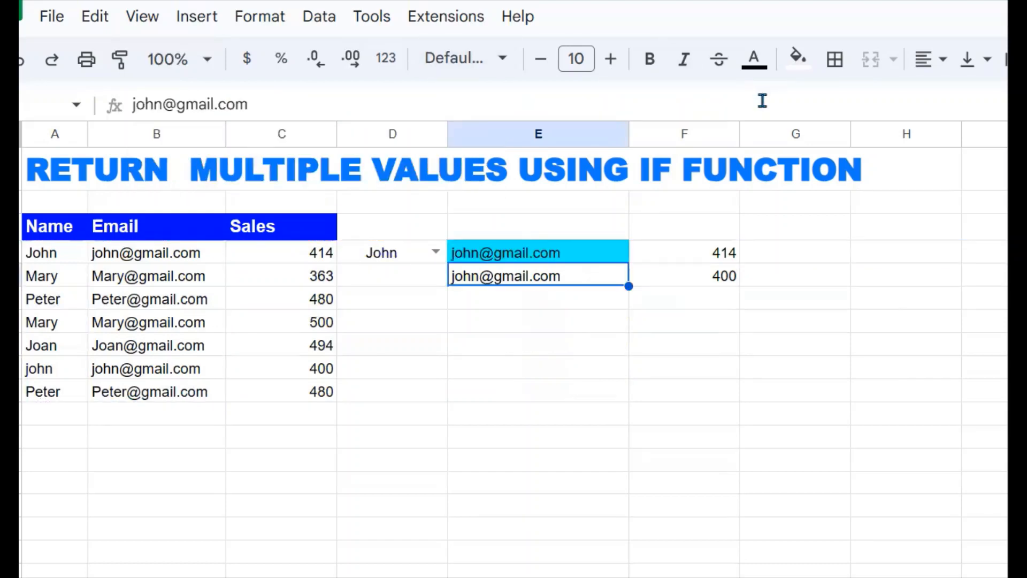
pyautogui.click(603, 346)
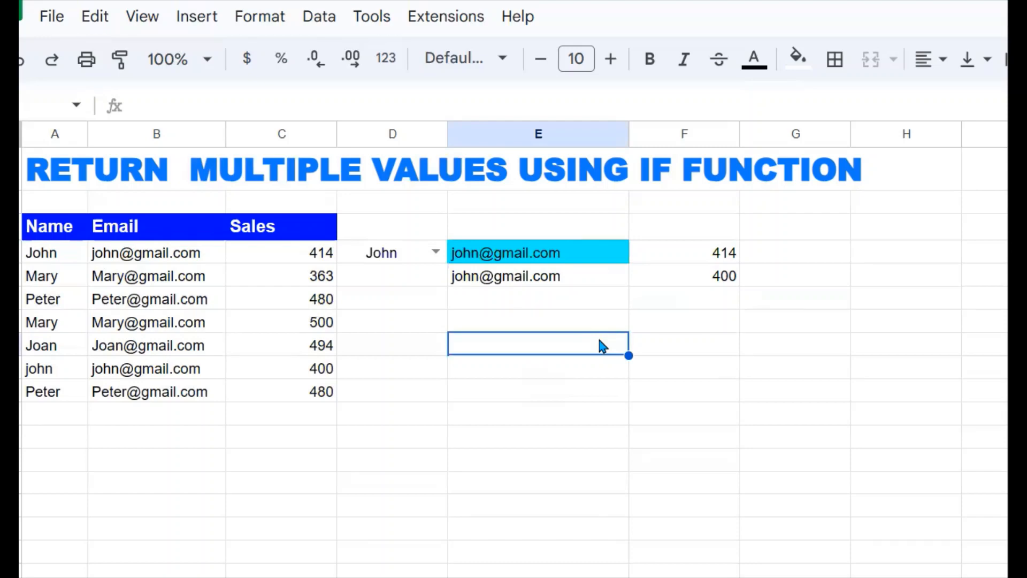
pyautogui.click(563, 260)
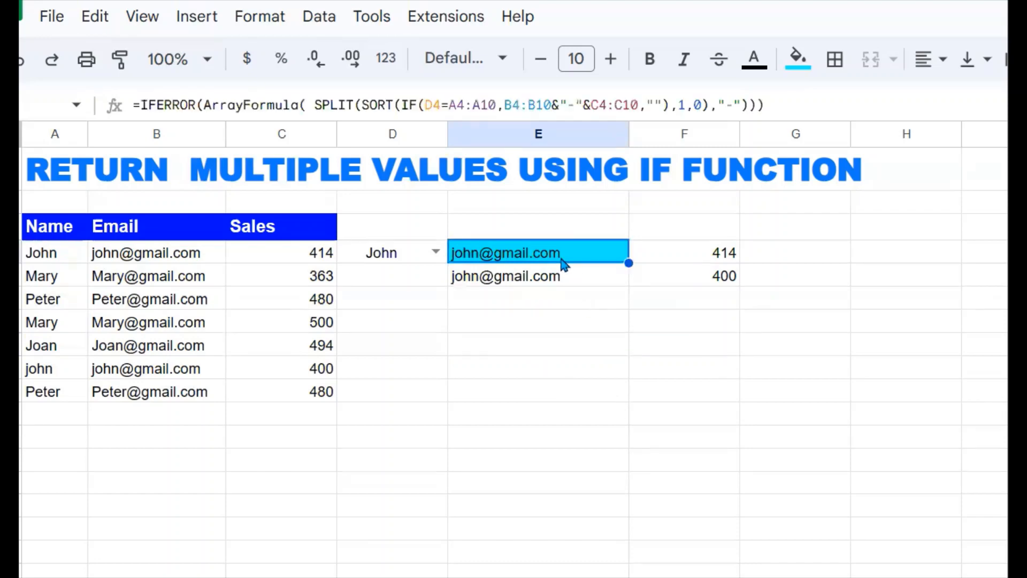